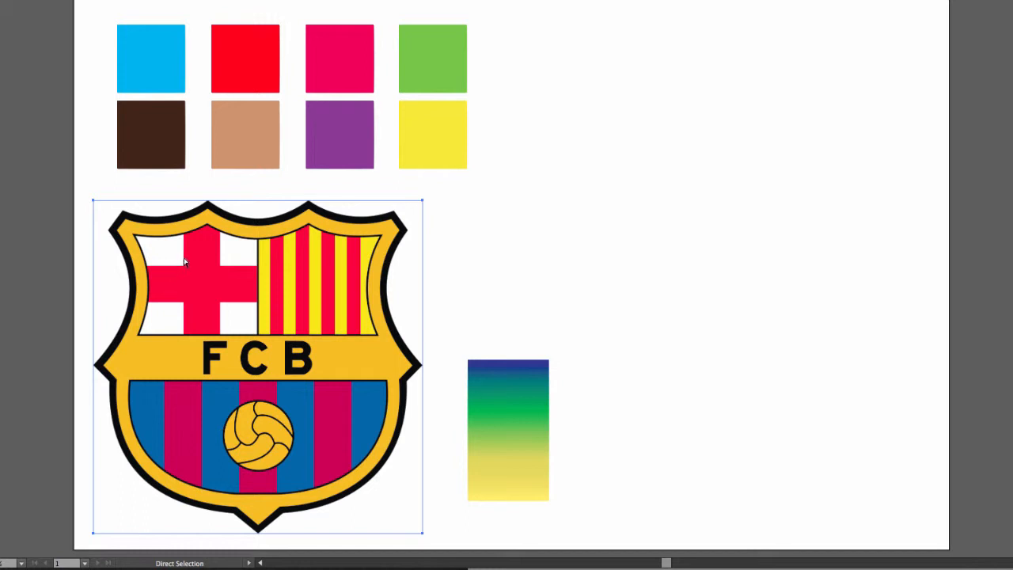
{"action": "left_click", "coordinate": [532, 181]}
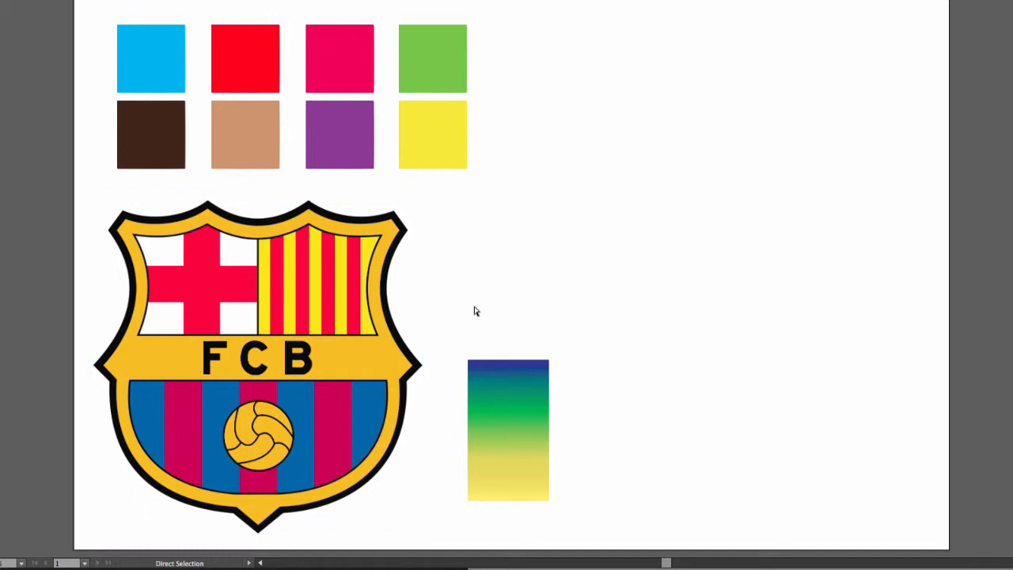
{"action": "left_click_drag", "start_coordinate": [456, 321], "coordinate": [562, 507]}
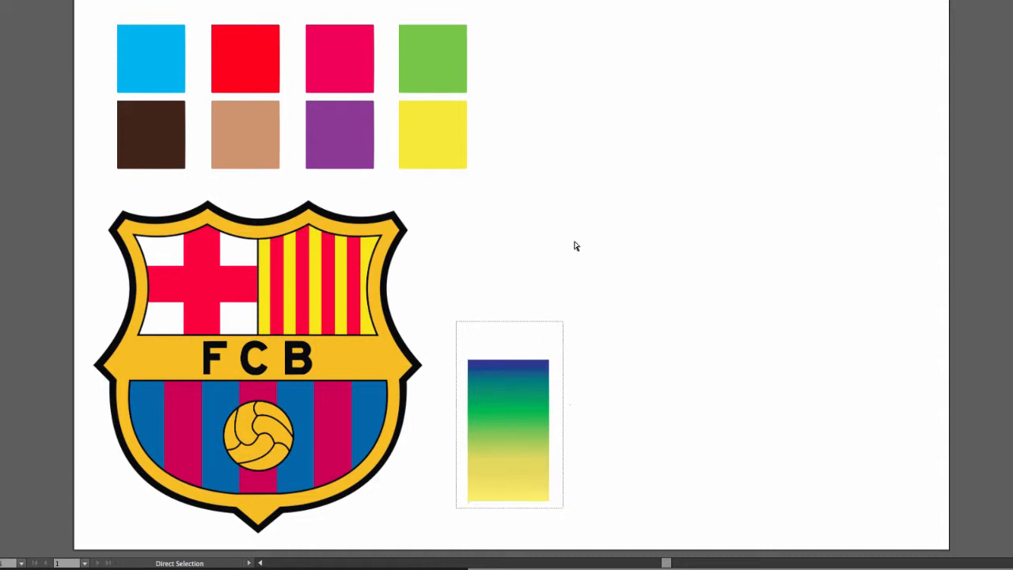
{"action": "left_click", "coordinate": [569, 177]}
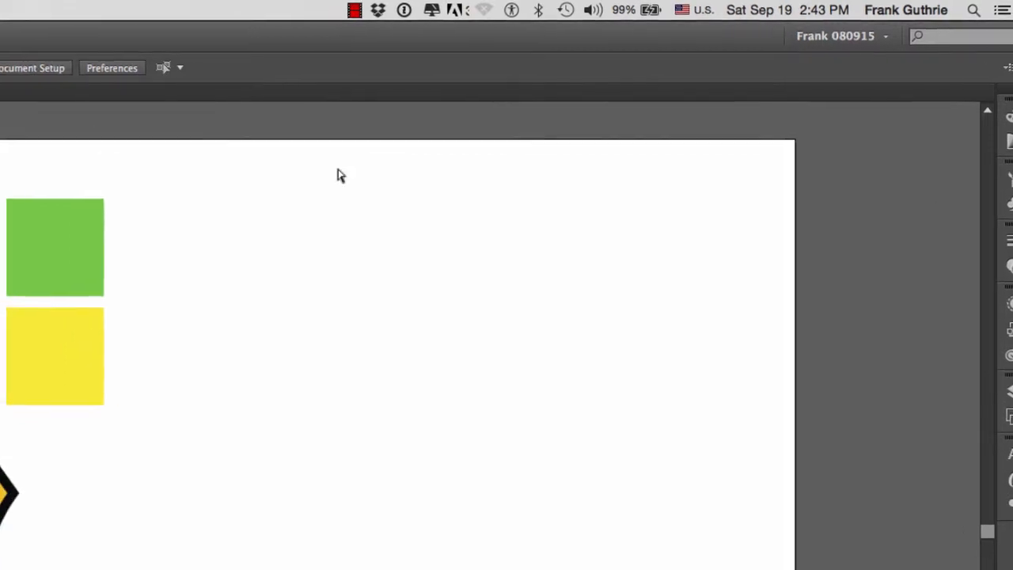
Show the Swatches panel and place it over the blank part of the artboard beside the color squares
{"action": "left_click", "coordinate": [87, 15]}
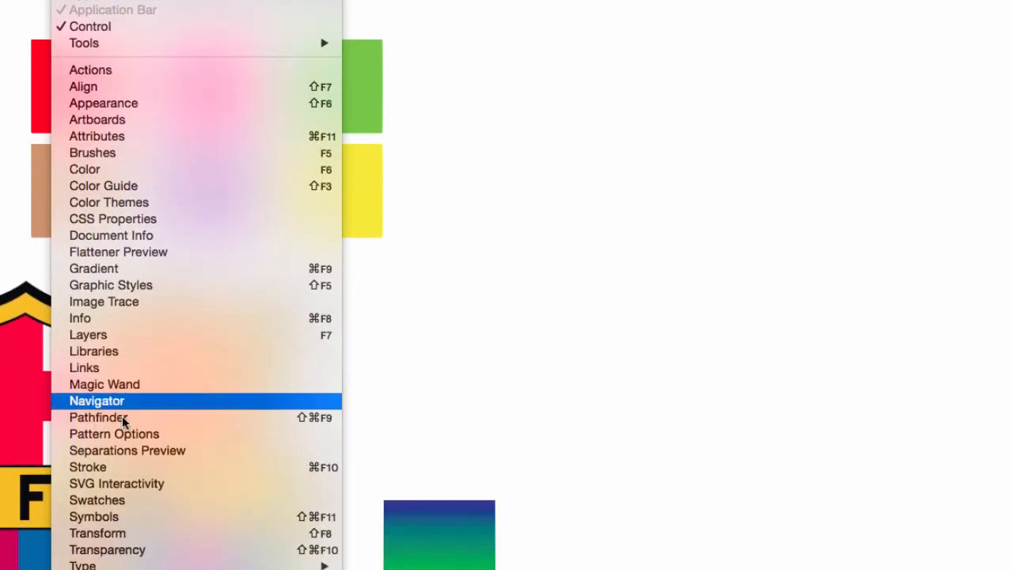
{"action": "left_click", "coordinate": [123, 499]}
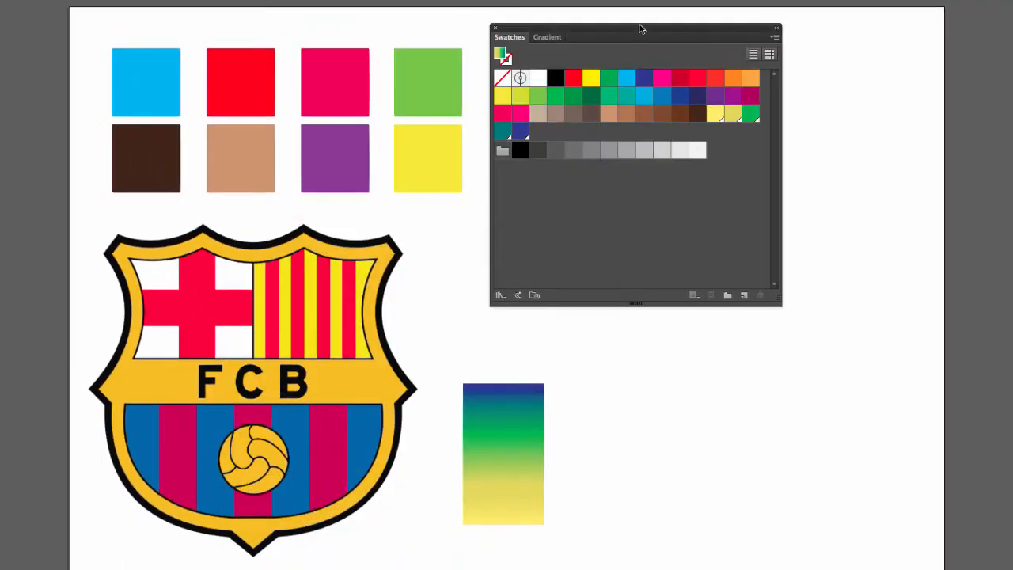
{"action": "left_click_drag", "start_coordinate": [634, 30], "coordinate": [639, 30]}
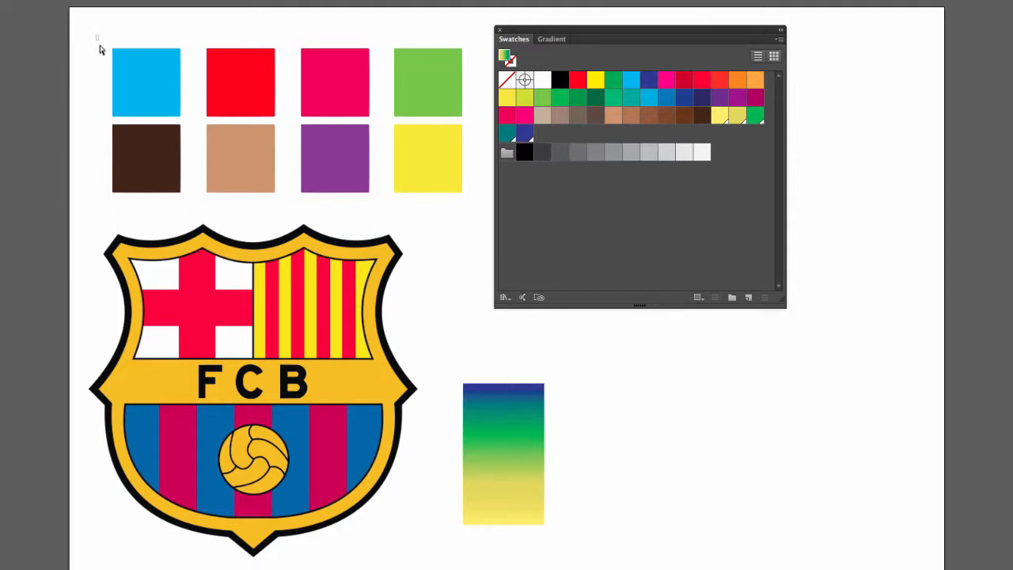
Create a color group named "Color Swatches Example 1" from the eight colored squares, converting process to global and including swatches for tints
{"action": "left_click_drag", "start_coordinate": [96, 35], "coordinate": [481, 218]}
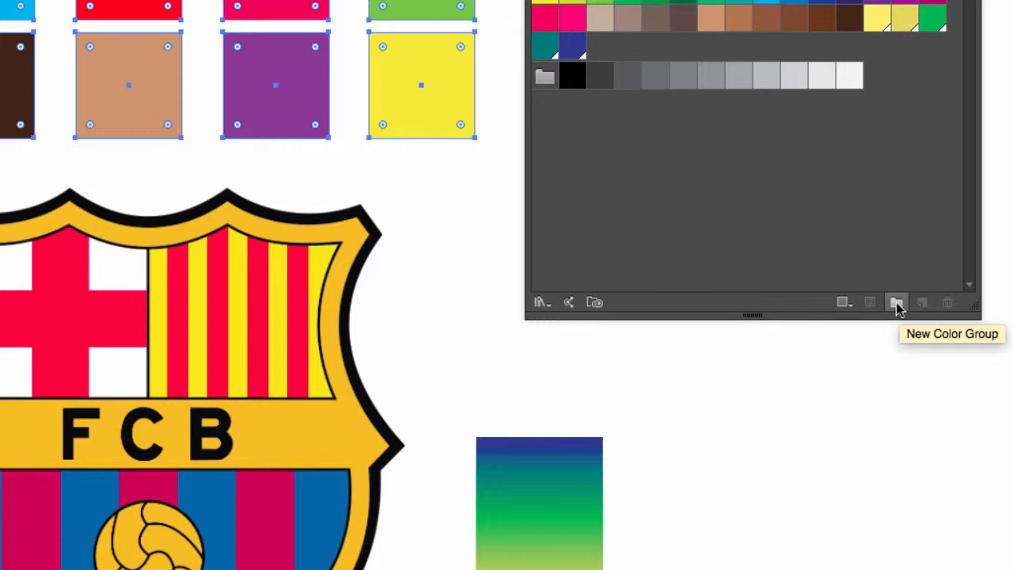
{"action": "left_click", "coordinate": [897, 306]}
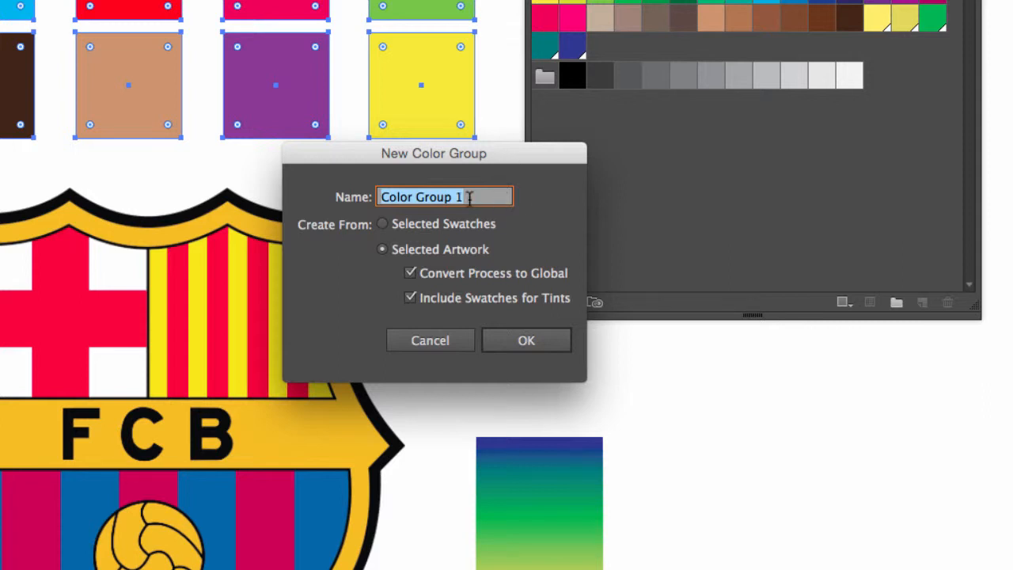
{"action": "type", "text": "Color Swat"}
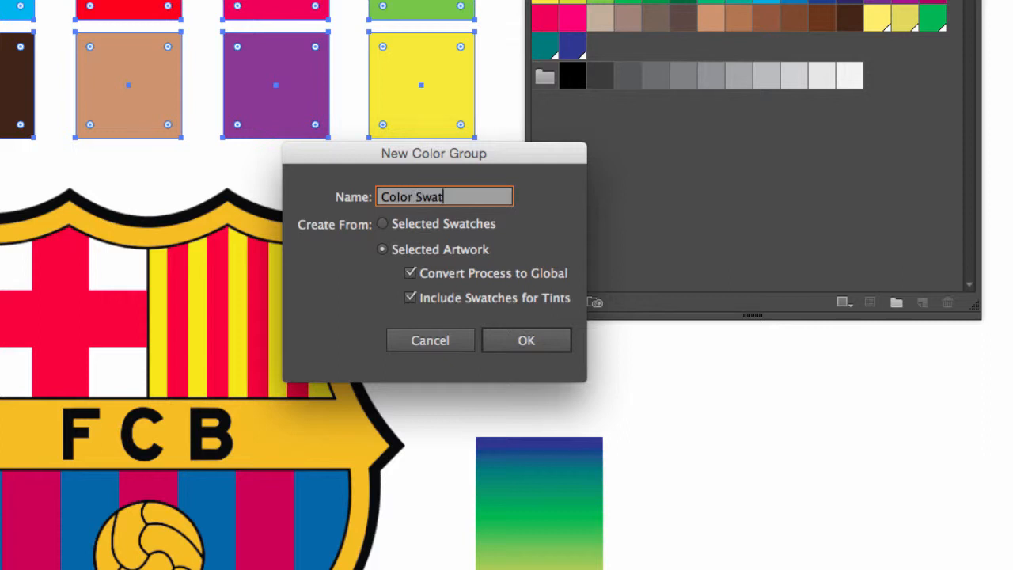
{"action": "type", "text": "ches Example 1"}
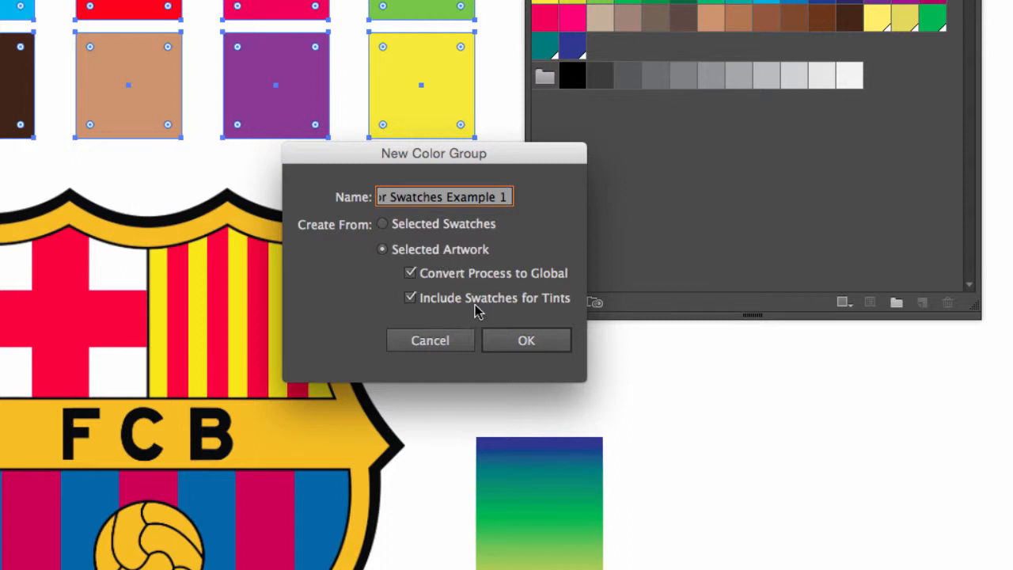
{"action": "left_click", "coordinate": [550, 338]}
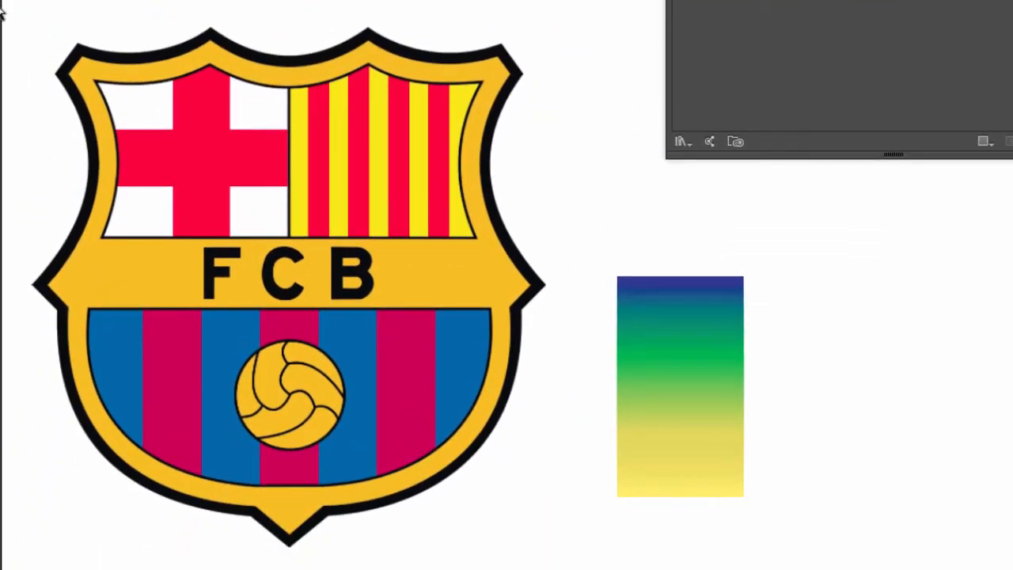
Try to create a color group named "F. C. Barcelona Logo" from the crest as selected artwork, and delete that group
{"action": "left_click_drag", "start_coordinate": [2, 9], "coordinate": [578, 535]}
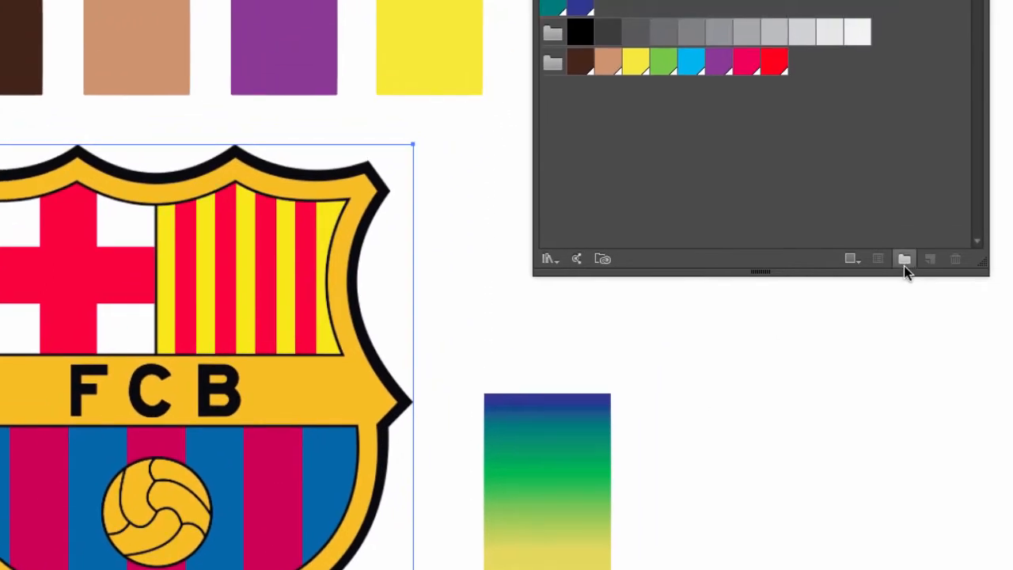
{"action": "left_click", "coordinate": [904, 261]}
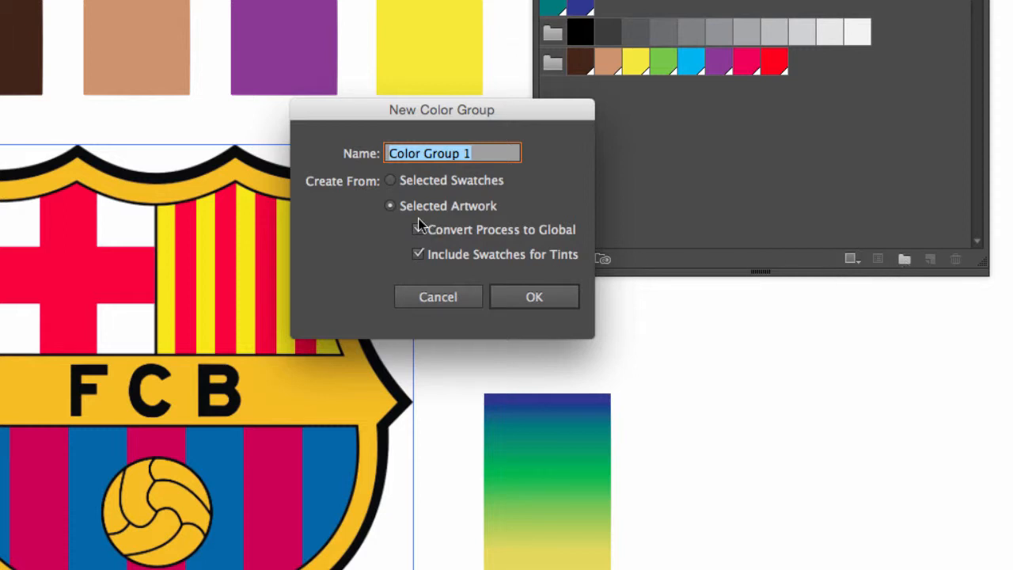
{"action": "type", "text": "F"}
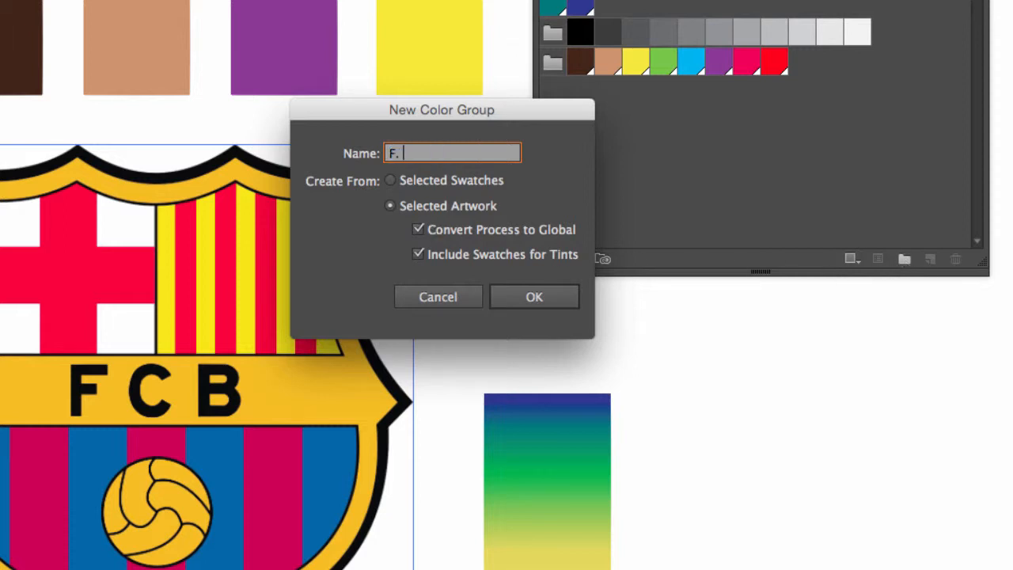
{"action": "type", "text": ". C. Barcelona Logo"}
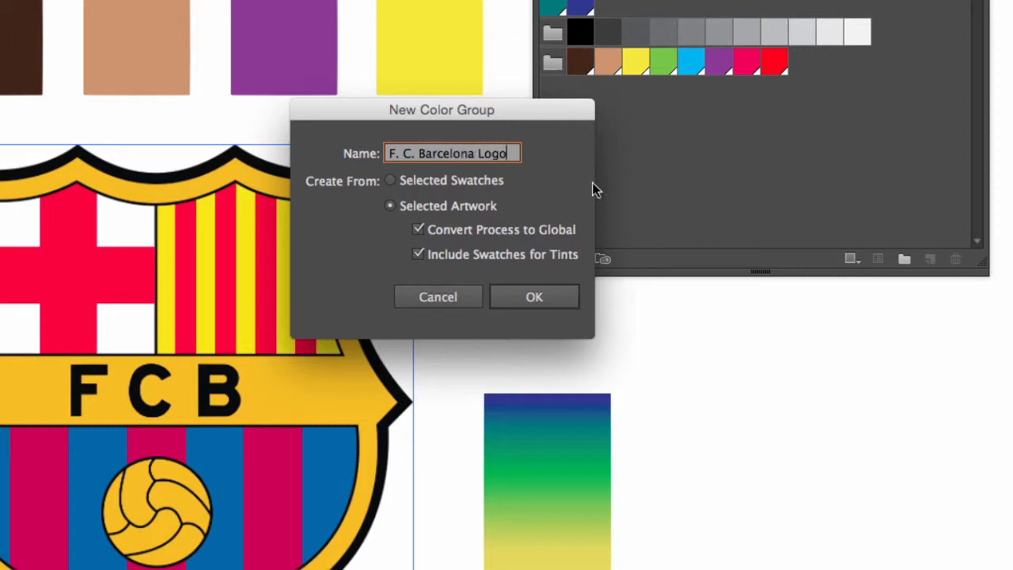
{"action": "left_click", "coordinate": [544, 305]}
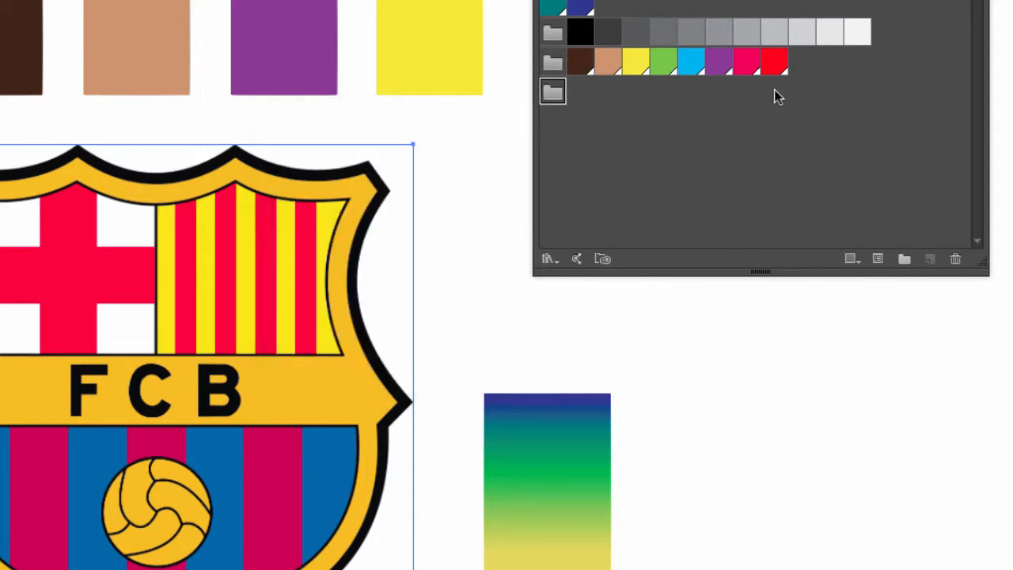
{"action": "left_click", "coordinate": [958, 255]}
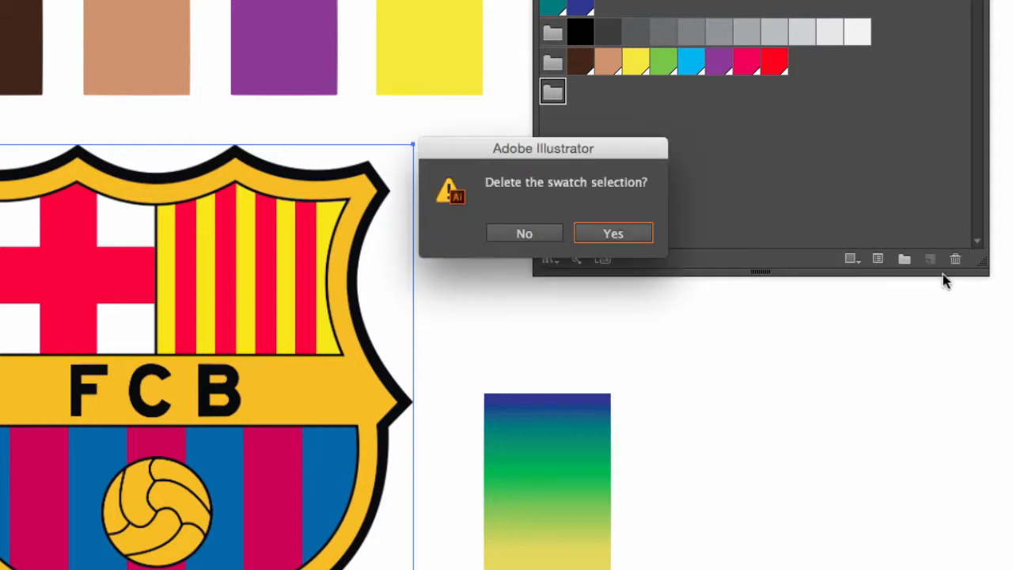
{"action": "left_click", "coordinate": [615, 230]}
Try to create the "F. C. Barcelona Logo" color group from selected swatches instead, and delete it again
{"action": "left_click", "coordinate": [904, 258]}
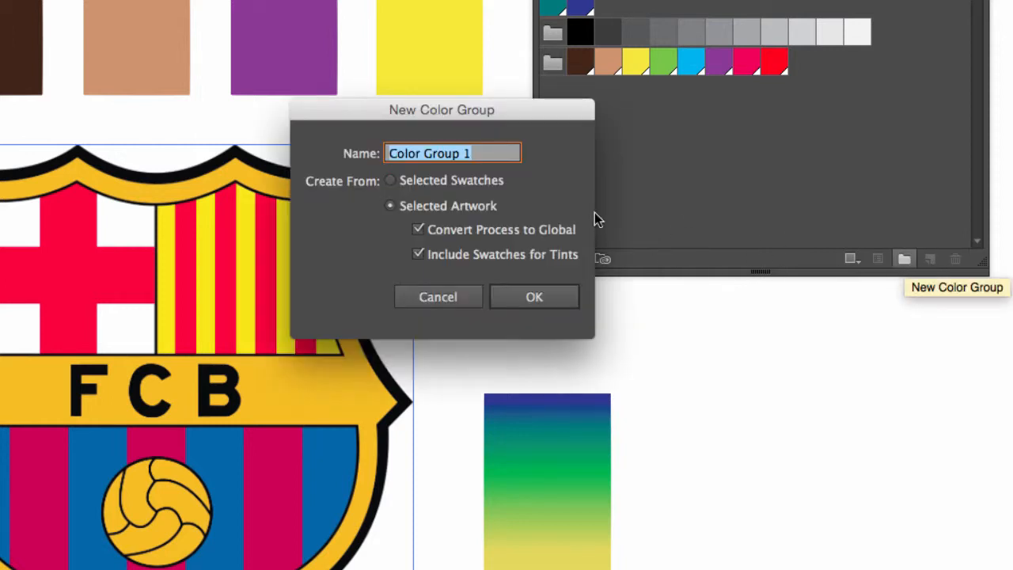
{"action": "left_click", "coordinate": [392, 180]}
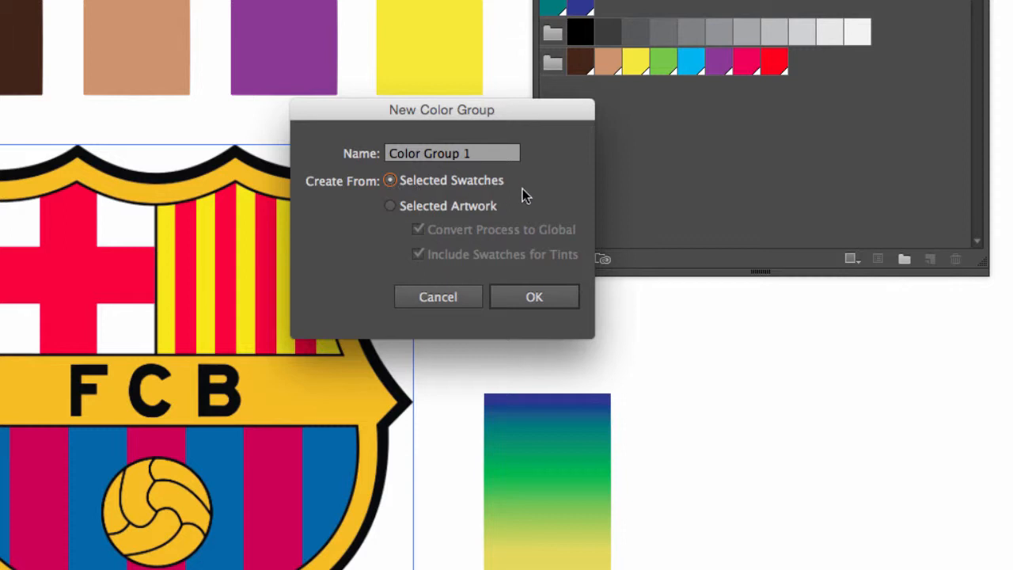
{"action": "left_click", "coordinate": [495, 153]}
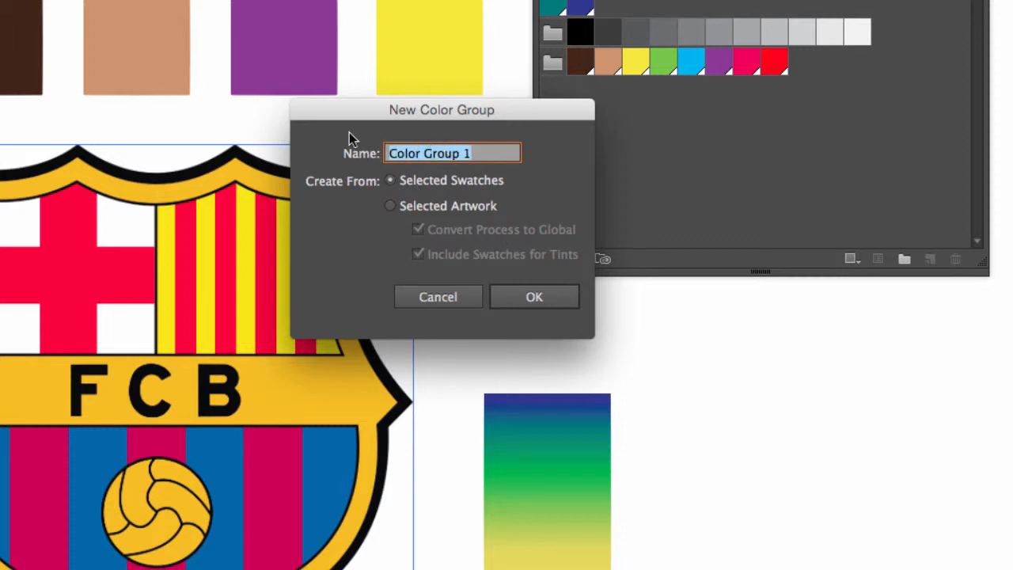
{"action": "type", "text": "F. C. B"}
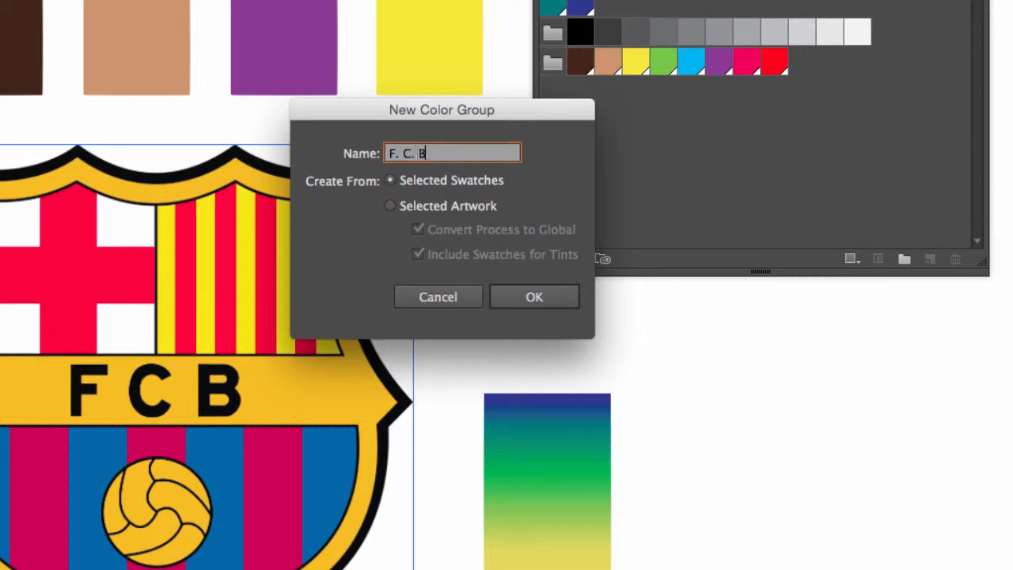
{"action": "type", "text": "arcelona Logo"}
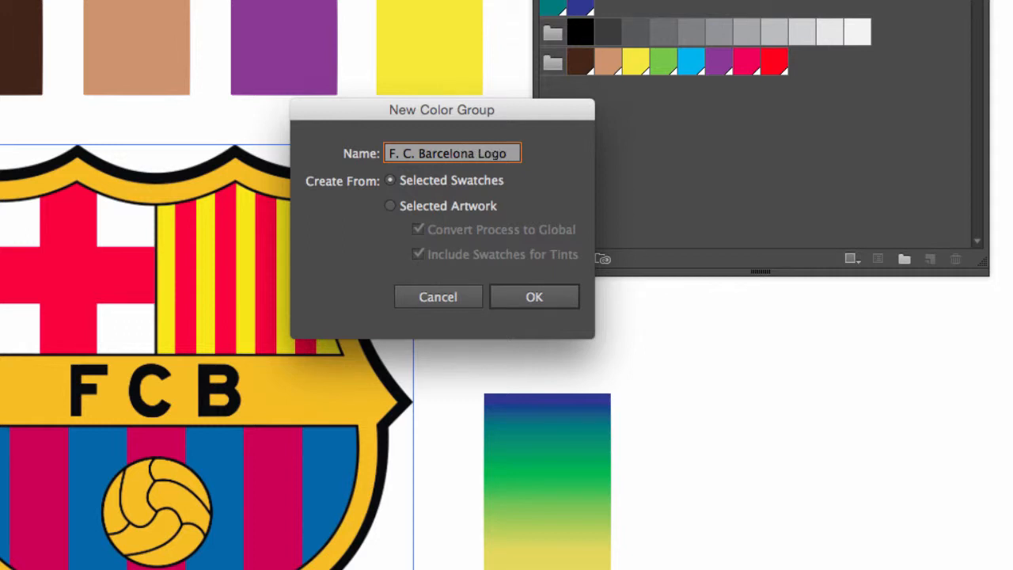
{"action": "left_click", "coordinate": [530, 301]}
{"action": "left_click", "coordinate": [527, 300]}
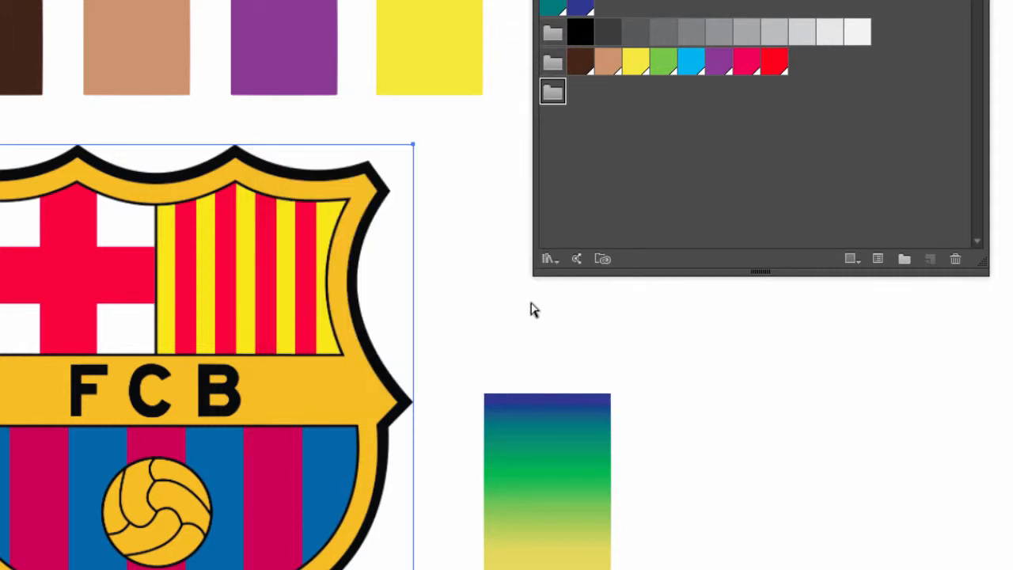
{"action": "left_click", "coordinate": [955, 259]}
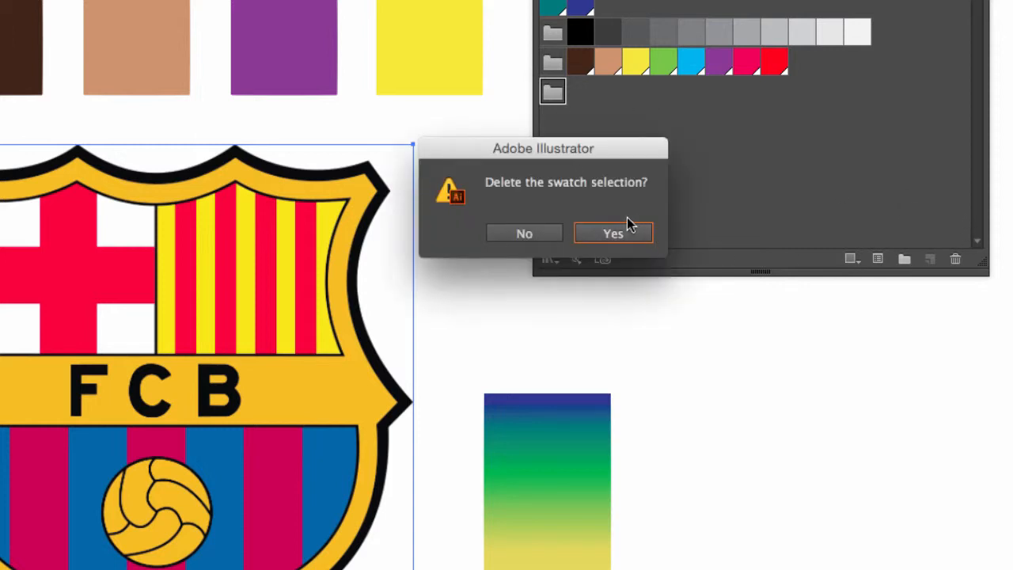
{"action": "left_click", "coordinate": [625, 232]}
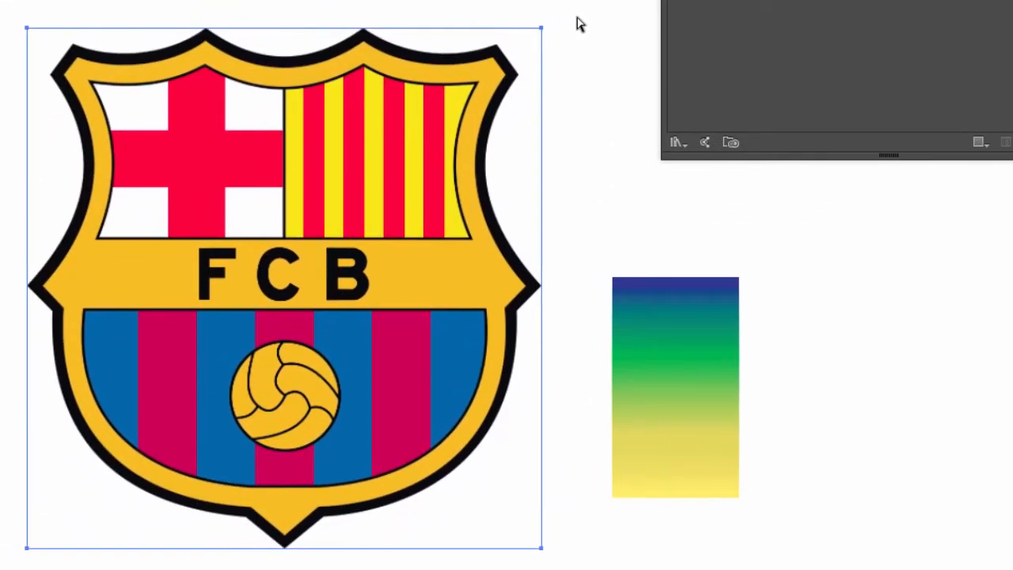
Recolor the blue square with the golden-orange of the crest's border, sampled with the Eyedropper
{"action": "left_click", "coordinate": [581, 24]}
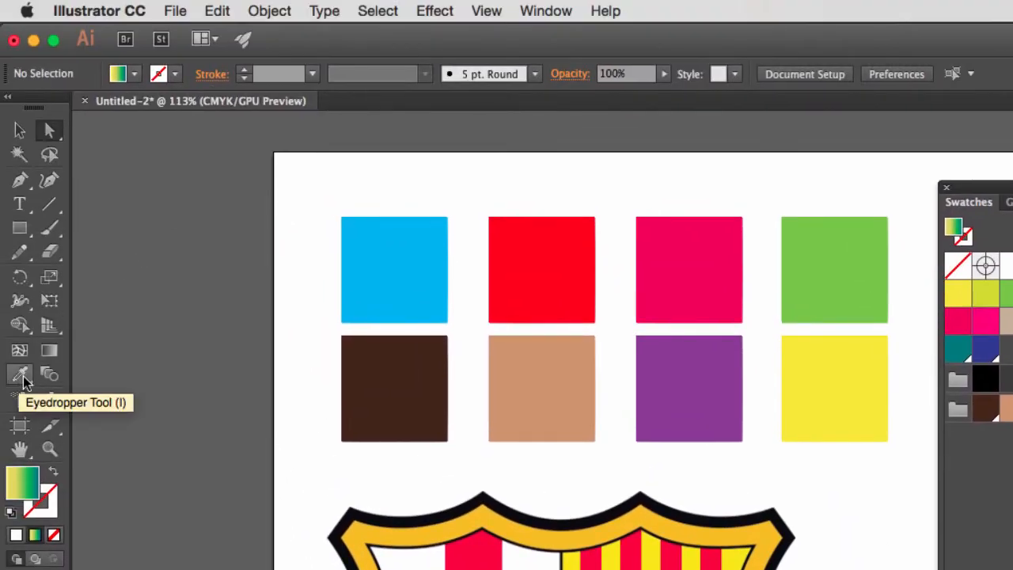
{"action": "left_click", "coordinate": [23, 380]}
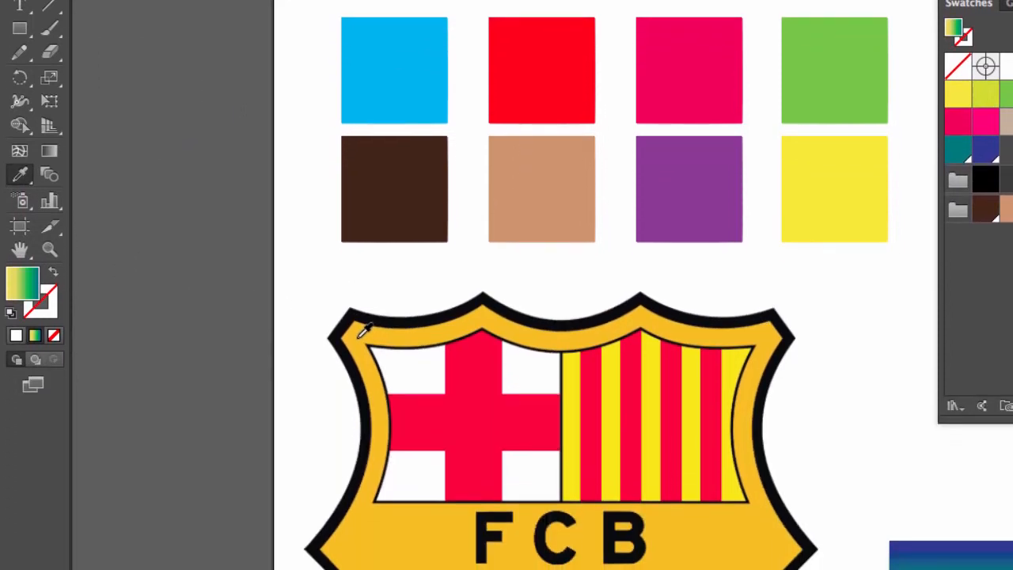
{"action": "left_click", "coordinate": [362, 533]}
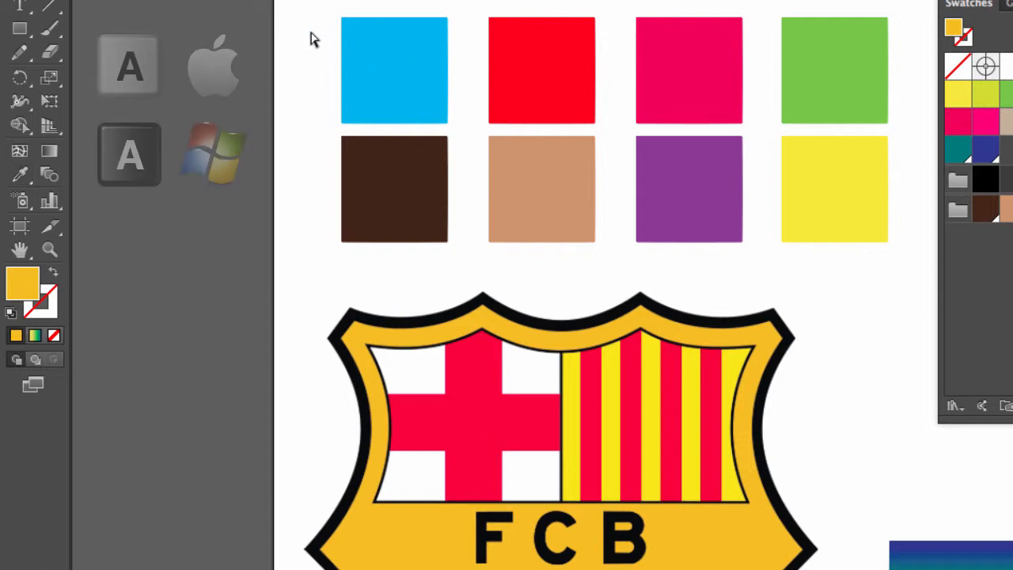
{"action": "left_click", "coordinate": [383, 93], "text": "ctrl"}
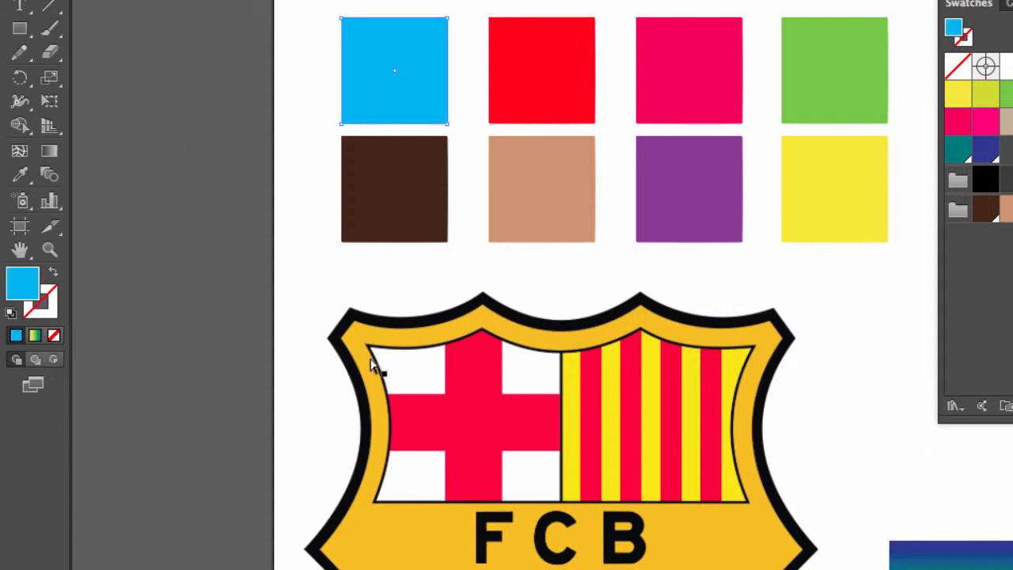
{"action": "key", "text": "i"}
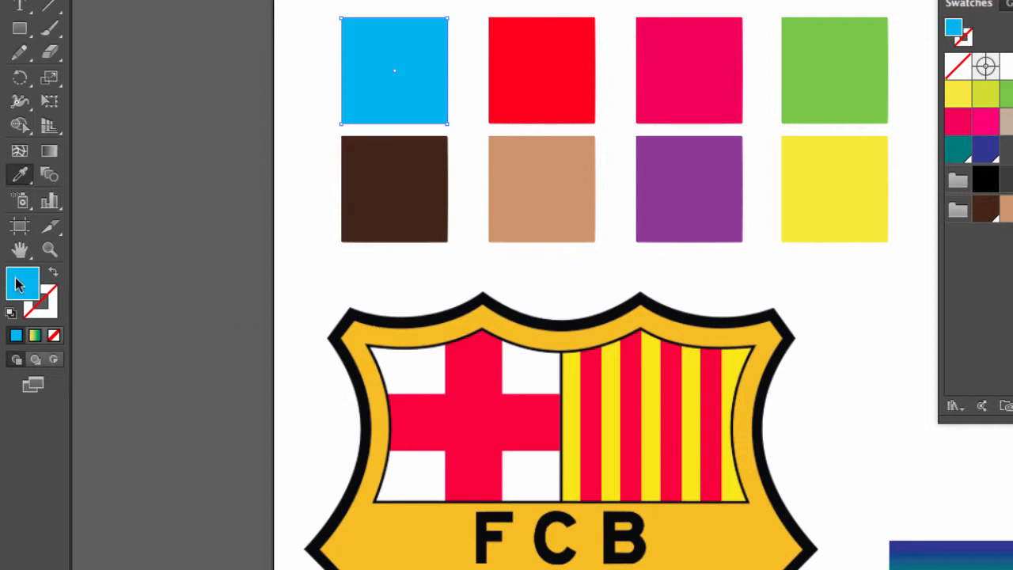
{"action": "left_click", "coordinate": [360, 330]}
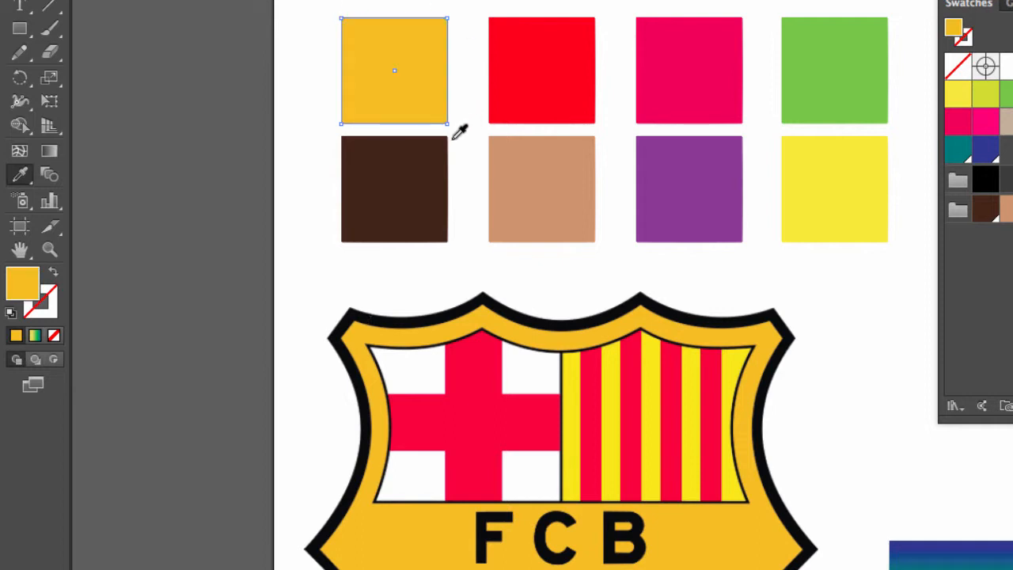
Recolor the red square in the upper row with the yellow sampled from the crest's stripes
{"action": "key", "text": "a"}
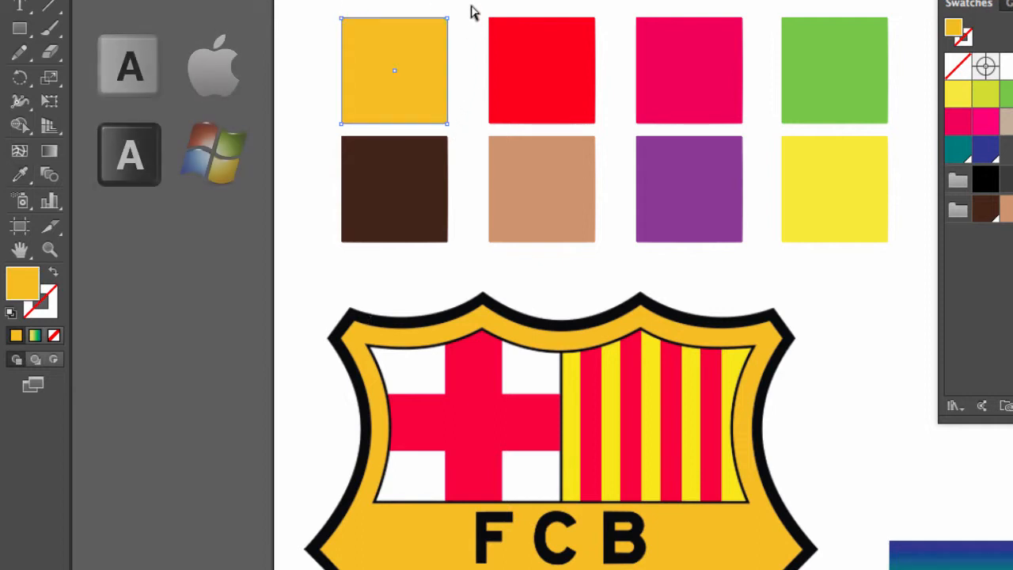
{"action": "left_click_drag", "start_coordinate": [473, 3], "coordinate": [614, 130]}
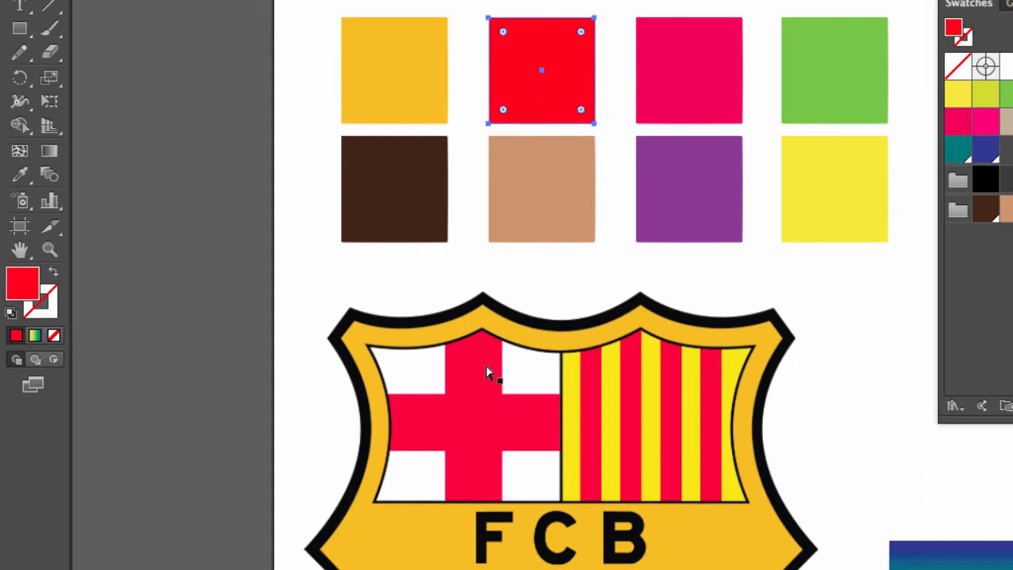
{"action": "key", "text": "i"}
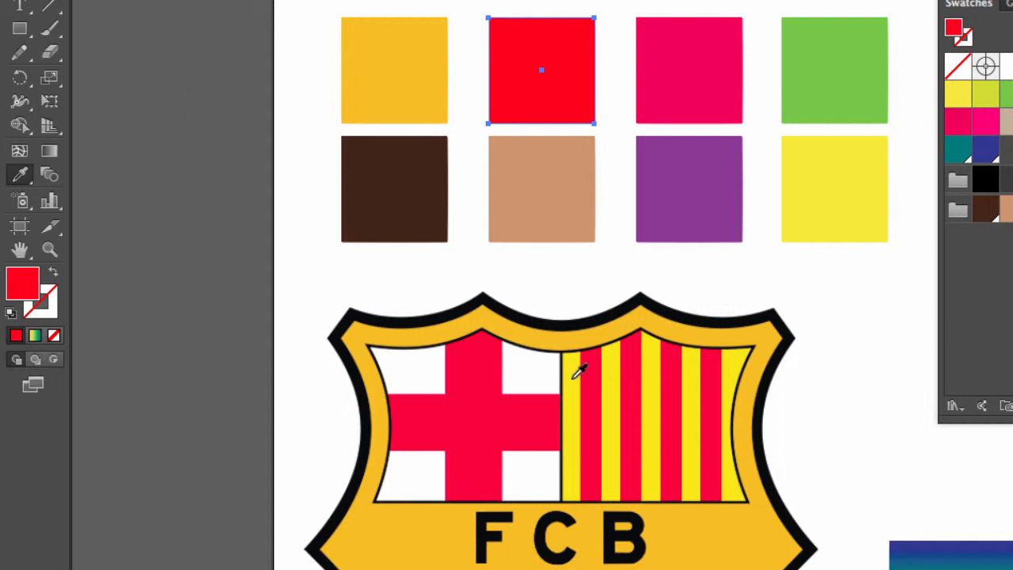
{"action": "left_click", "coordinate": [573, 378]}
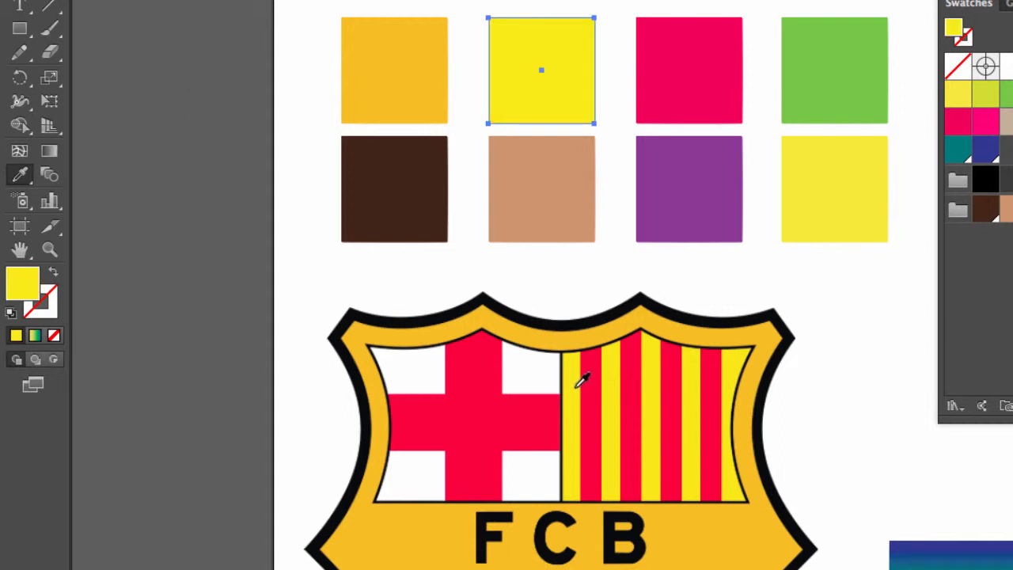
Recolor the pinkish-red square in the upper row with the red sampled from the crest's cross
{"action": "key", "text": "a"}
{"action": "left_click_drag", "start_coordinate": [623, 2], "coordinate": [746, 140]}
{"action": "key", "text": "i"}
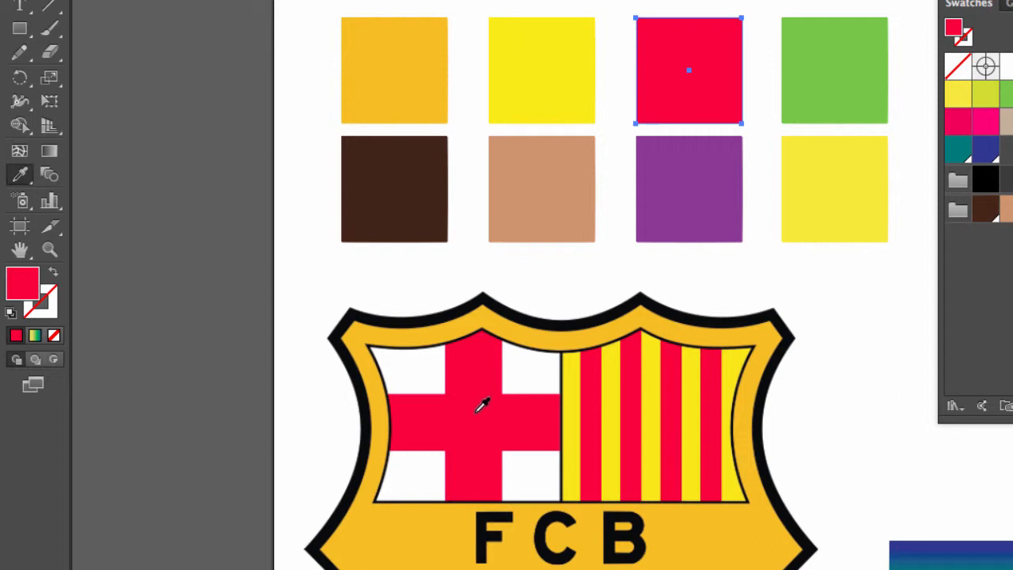
Recolor the green square with the blue sampled from the crest's lower stripes
{"action": "key", "text": "v"}
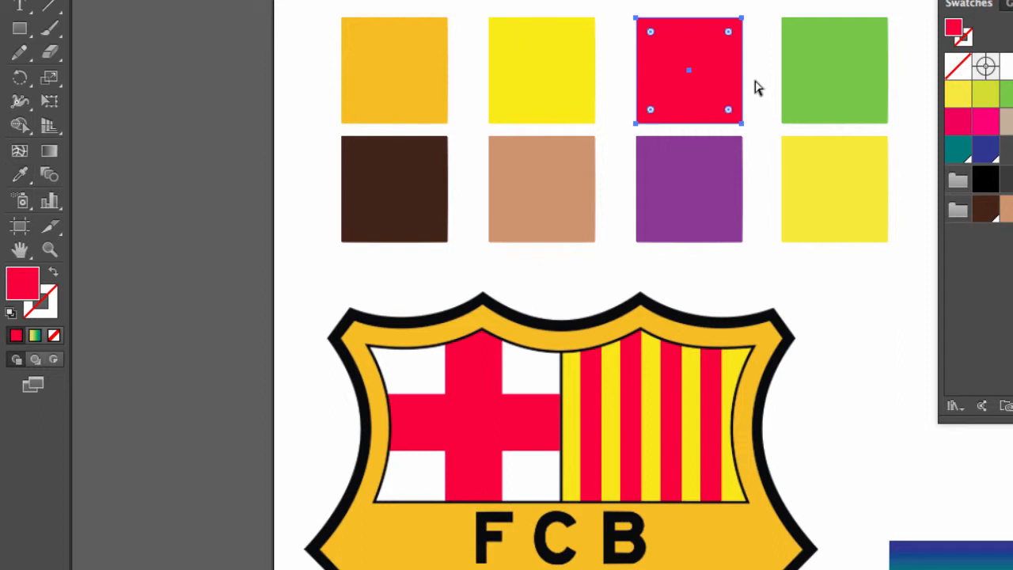
{"action": "left_click_drag", "start_coordinate": [769, 4], "coordinate": [899, 133]}
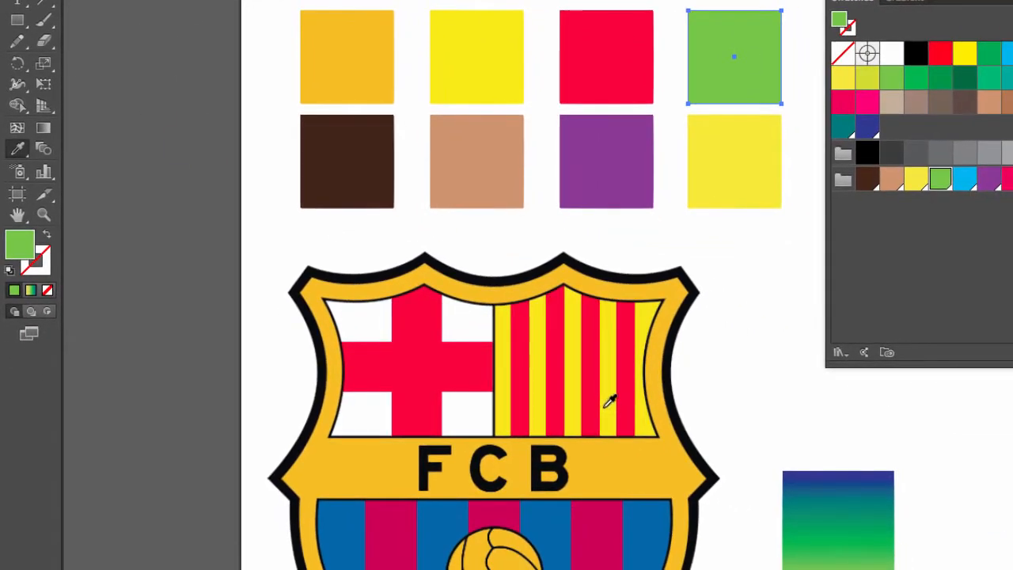
{"action": "key", "text": "i"}
{"action": "left_click", "coordinate": [349, 531]}
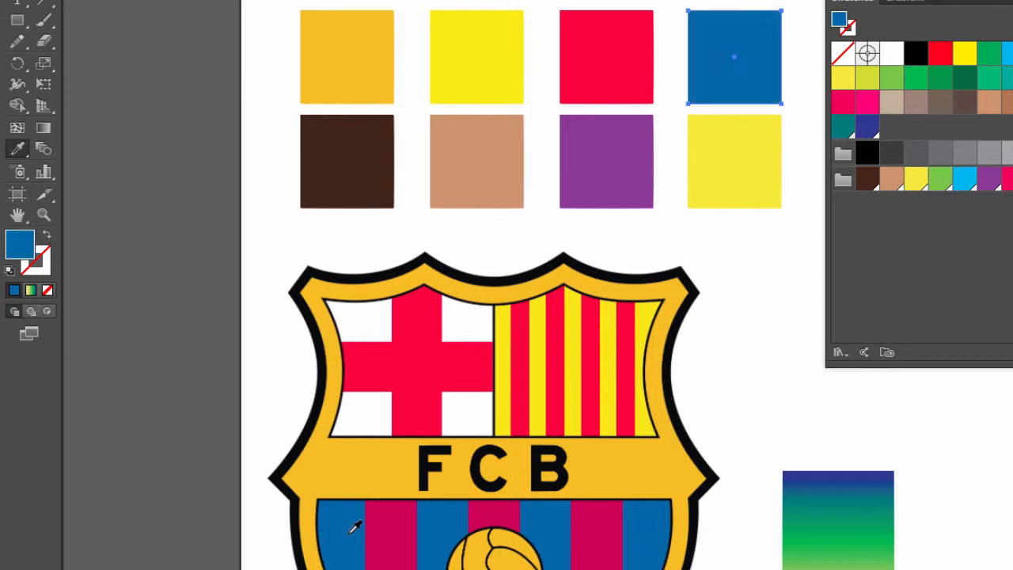
Recolor the dark brown square with the same blue from the crest's lower stripes, using the Eyedropper
{"action": "key", "text": "a"}
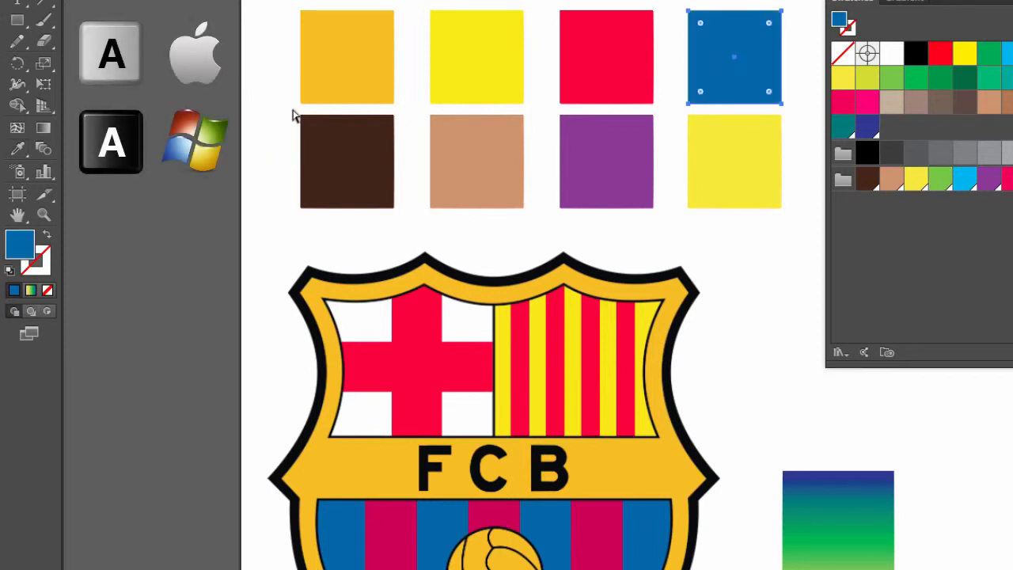
{"action": "left_click_drag", "start_coordinate": [293, 112], "coordinate": [392, 226]}
{"action": "key", "text": "i"}
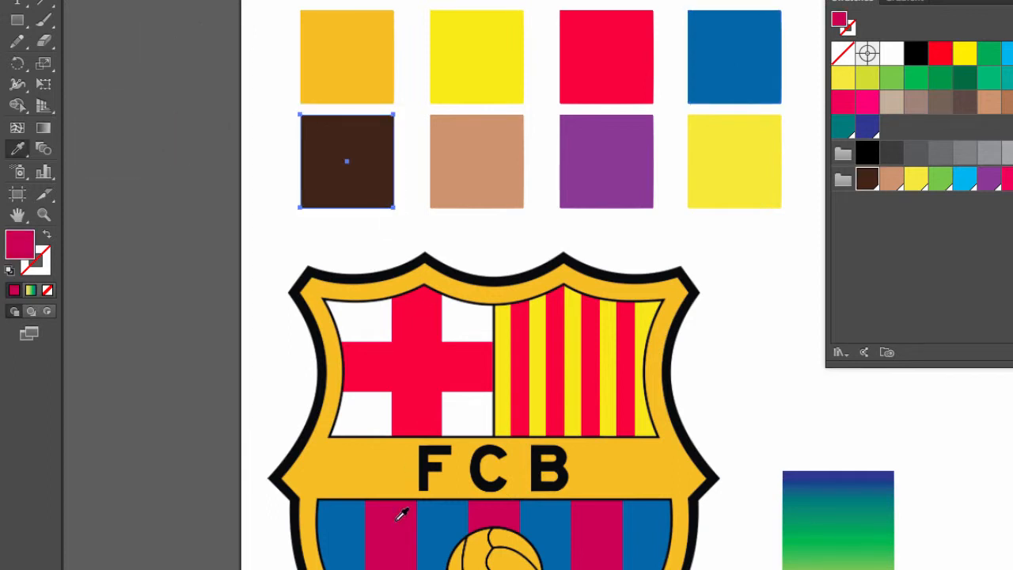
{"action": "left_click", "coordinate": [352, 508]}
Recolor the tan square with the dark magenta sampled from the crest's lower stripes
{"action": "key", "text": "a"}
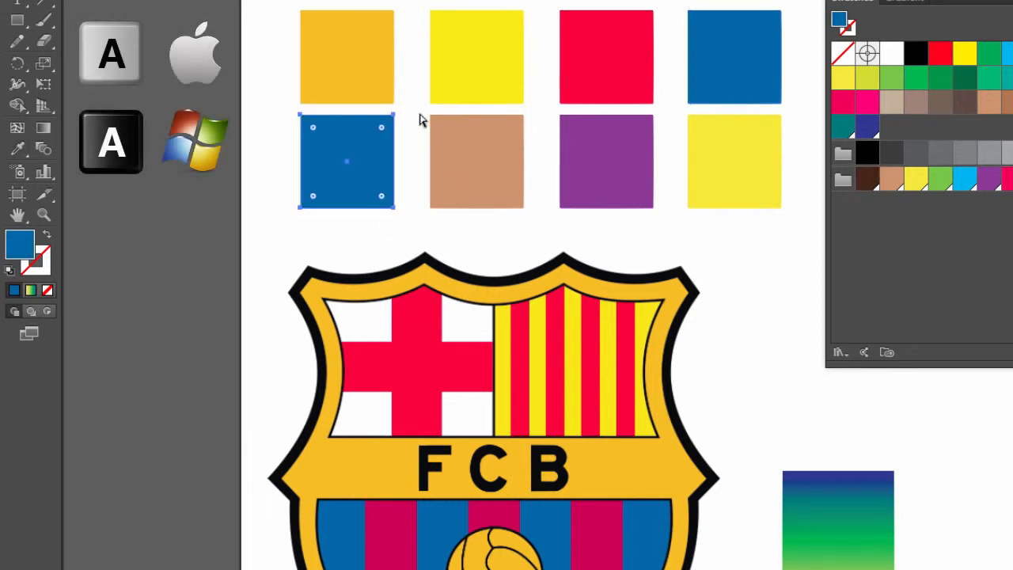
{"action": "left_click_drag", "start_coordinate": [418, 117], "coordinate": [515, 233]}
{"action": "key", "text": "i"}
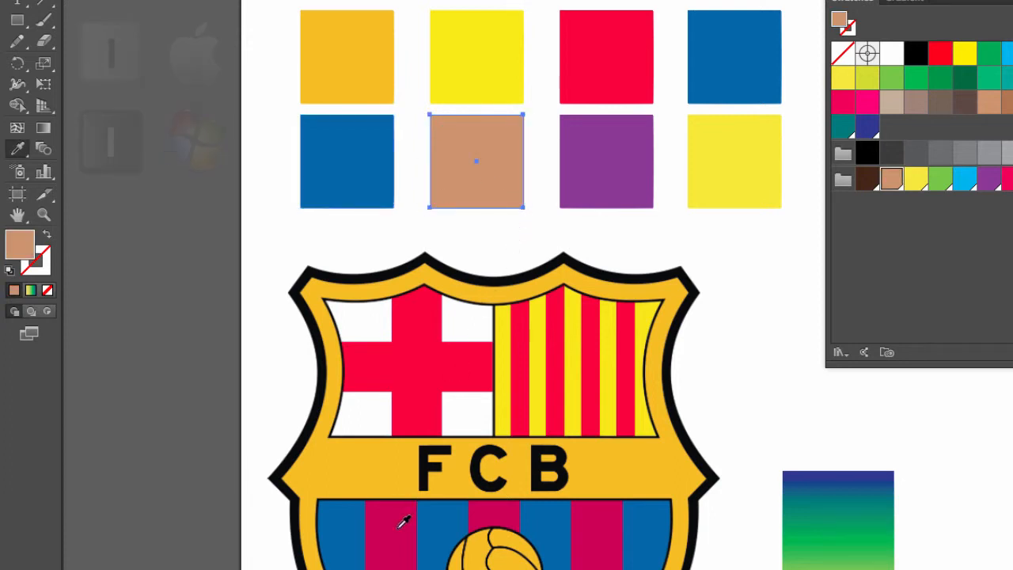
{"action": "left_click", "coordinate": [398, 528]}
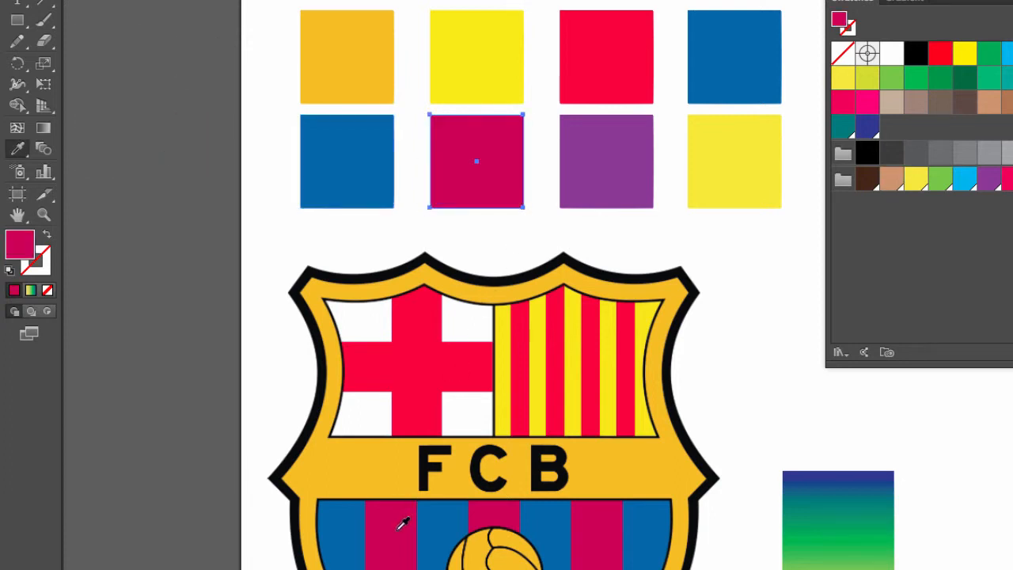
Recolor the purple square with the black sampled from the crest's outer outline
{"action": "key", "text": "a"}
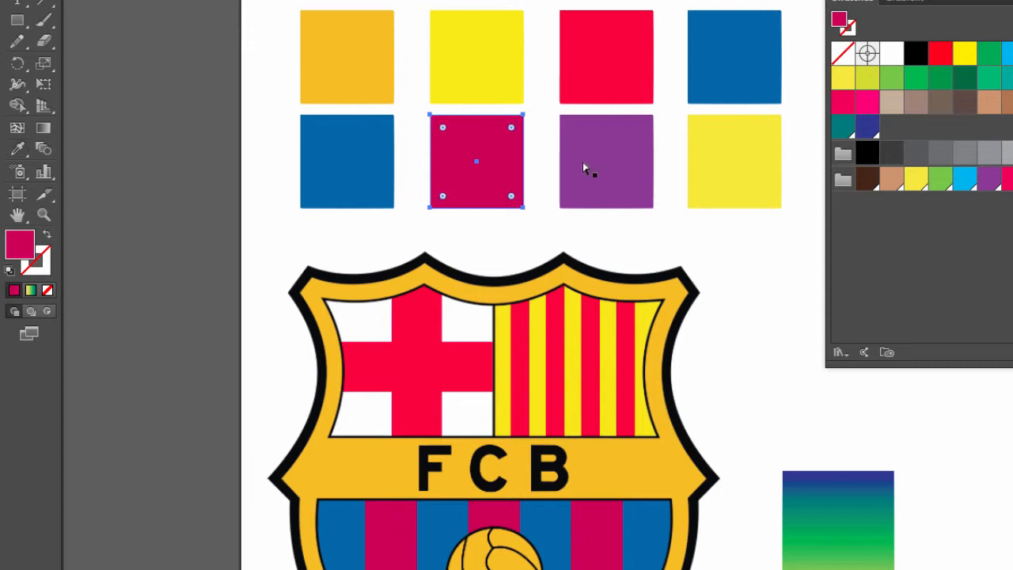
{"action": "left_click_drag", "start_coordinate": [549, 116], "coordinate": [661, 237]}
{"action": "key", "text": "i"}
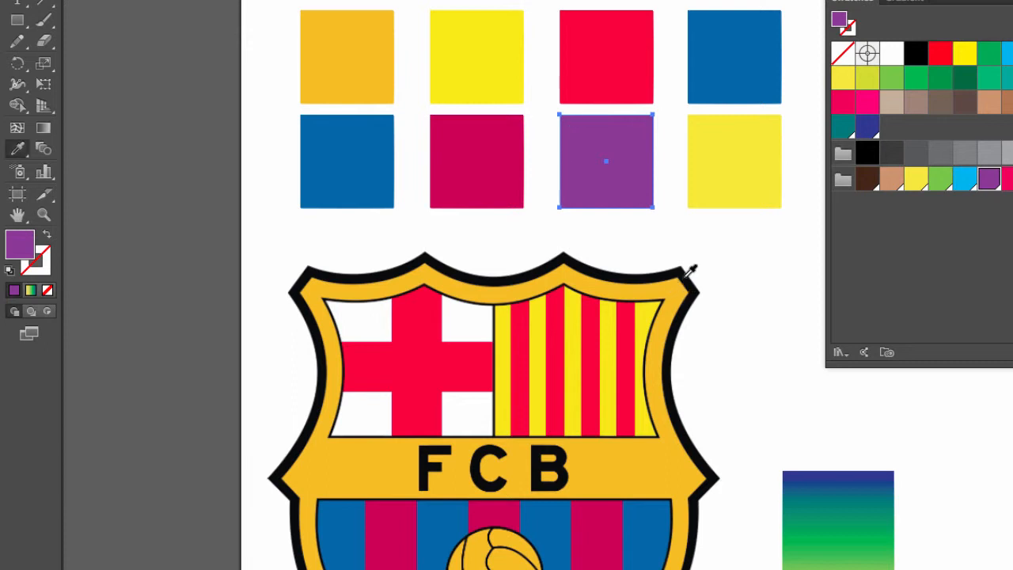
{"action": "left_click", "coordinate": [685, 273]}
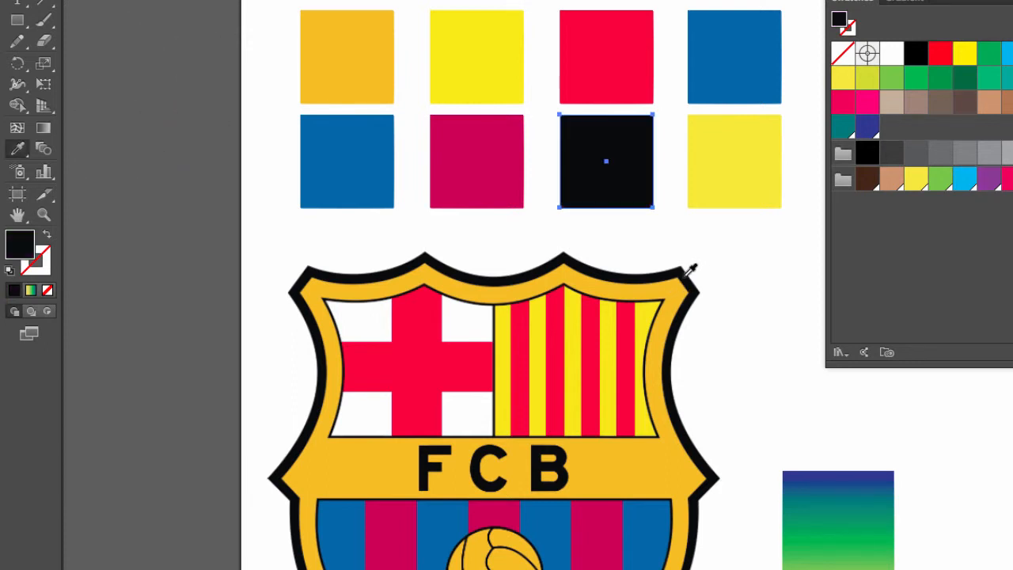
Recolor the yellow square in the lower row with the white sampled from beside the crest's cross
{"action": "key", "text": "a"}
{"action": "left_click_drag", "start_coordinate": [678, 113], "coordinate": [742, 238]}
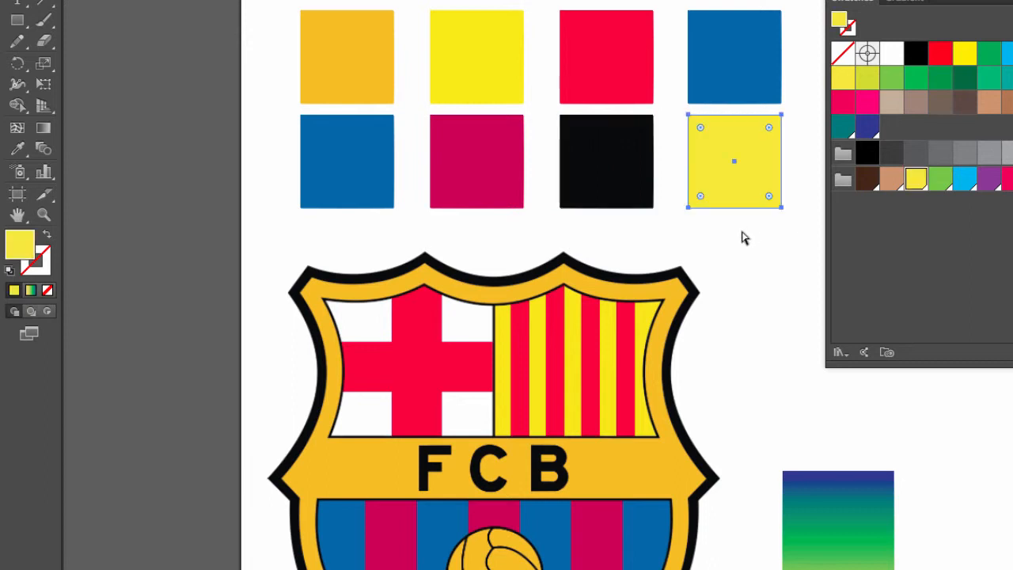
{"action": "key", "text": "i"}
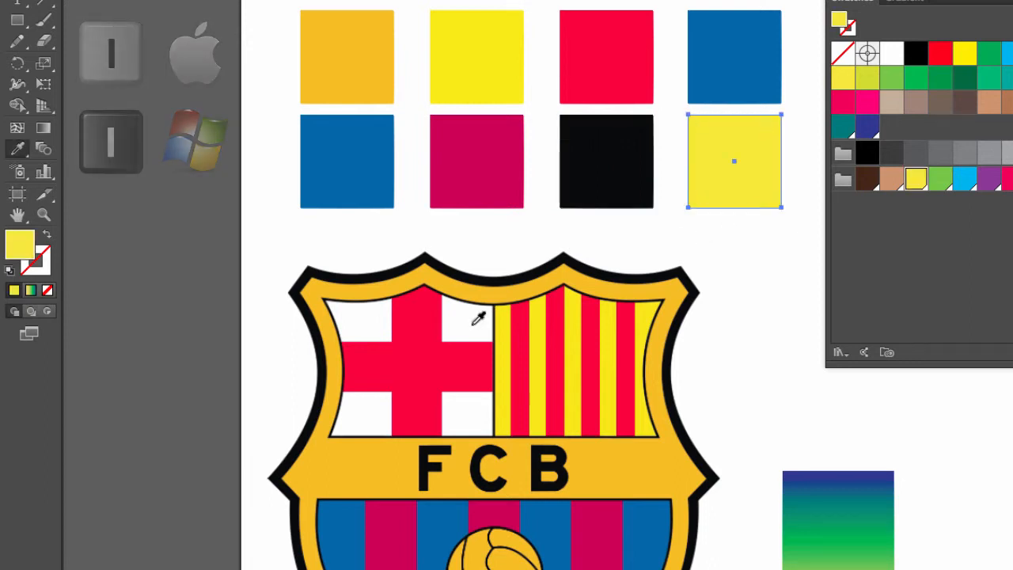
{"action": "left_click", "coordinate": [477, 317]}
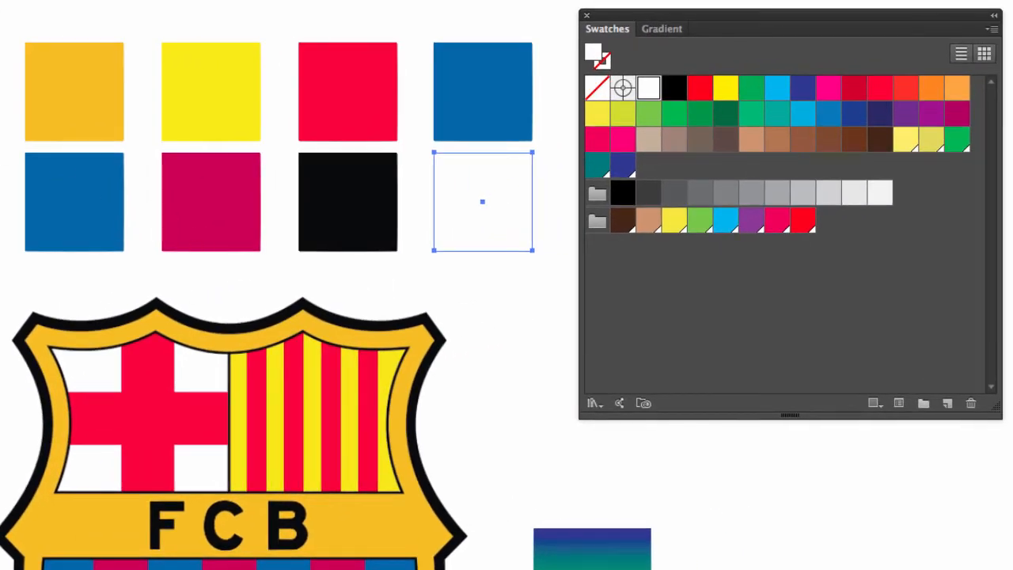
Create a color group named "F. C. Barcelona Logo" from all eight squares as selected artwork
{"action": "key", "text": "v"}
{"action": "left_click_drag", "start_coordinate": [4, 25], "coordinate": [548, 283]}
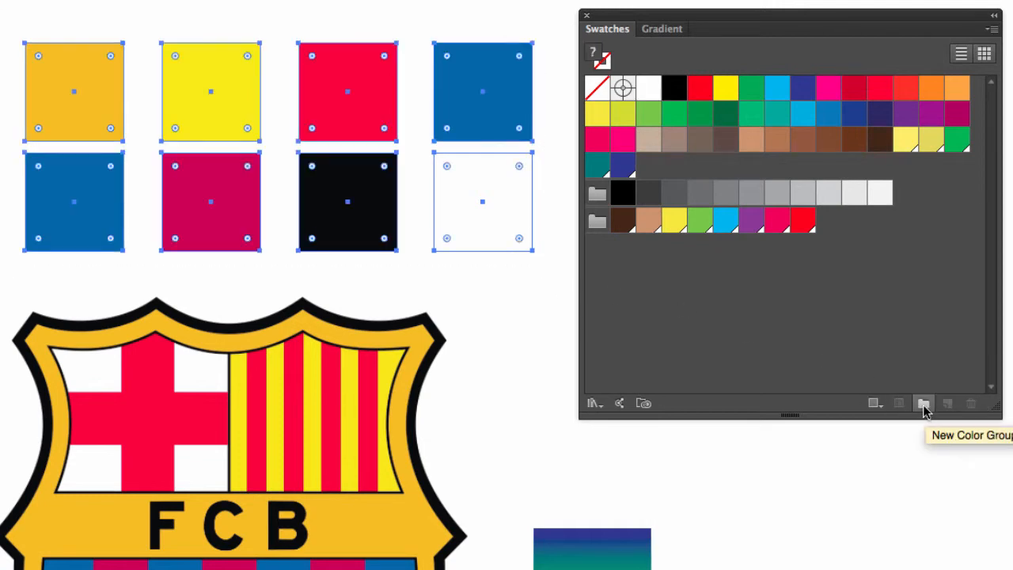
{"action": "left_click", "coordinate": [923, 404]}
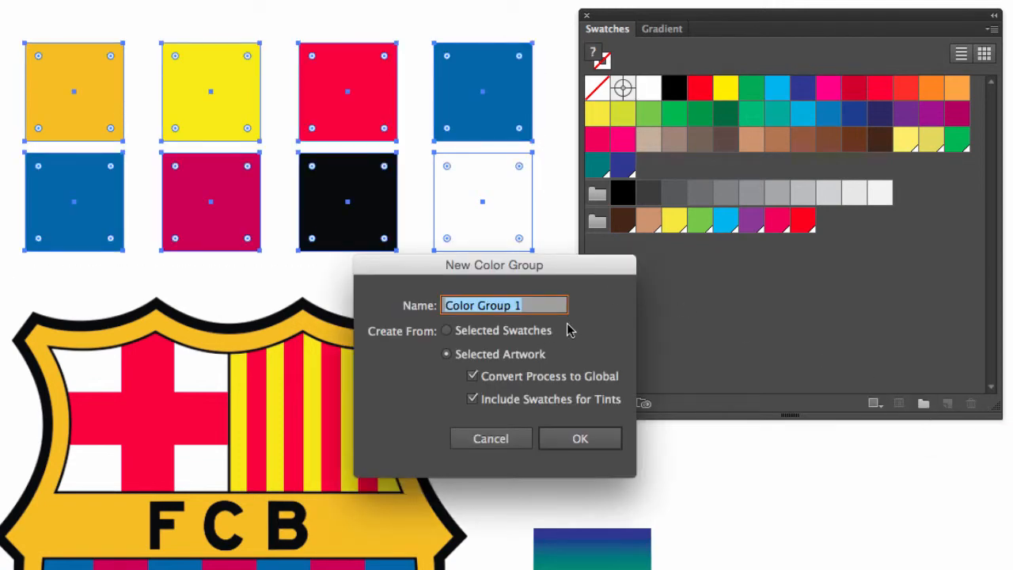
{"action": "type", "text": "F. C. Barcelona Logo"}
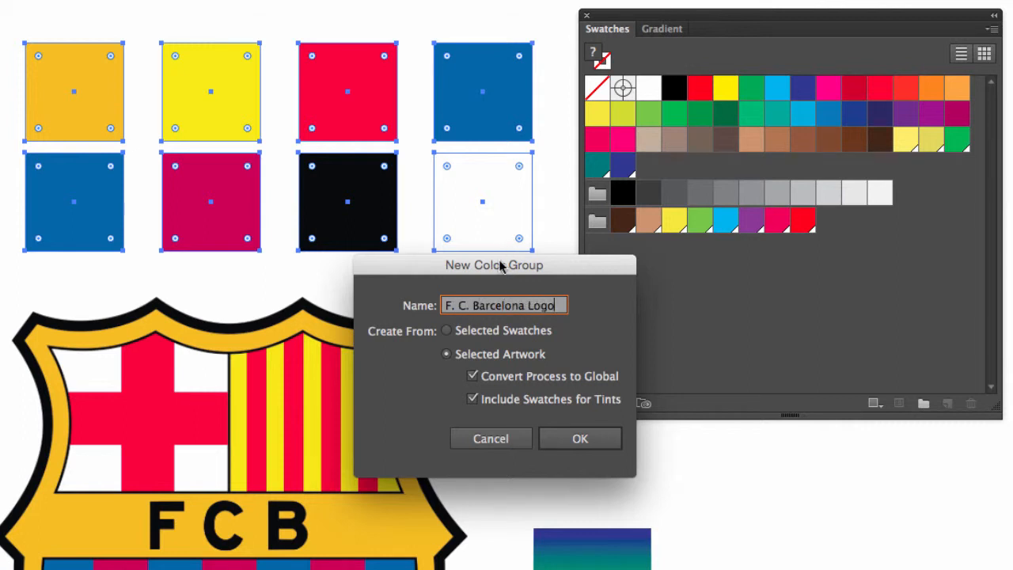
{"action": "left_click", "coordinate": [586, 444]}
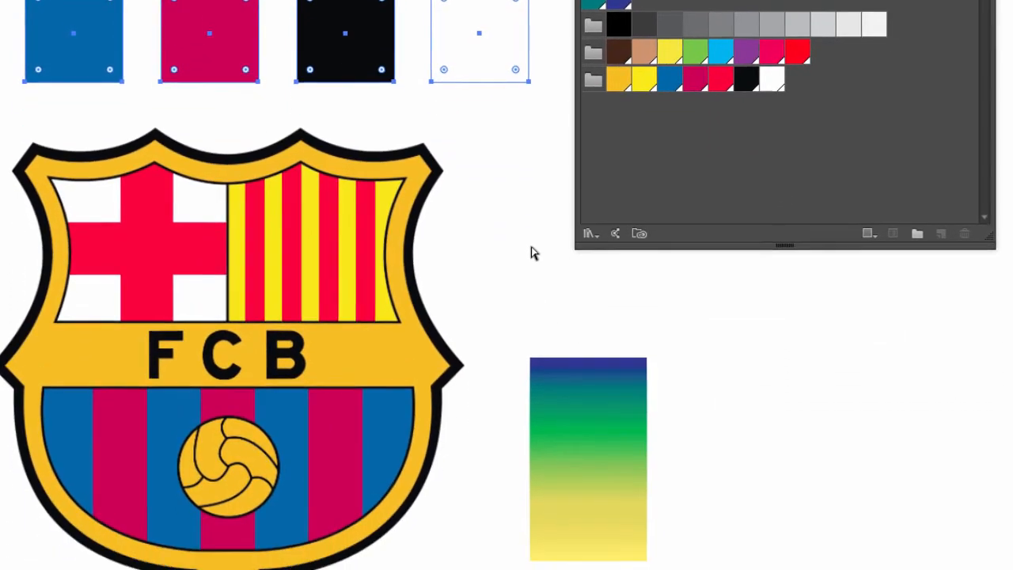
Examine the color stops of the gradient rectangle beside the crest, and return to the swatches
{"action": "left_click", "coordinate": [532, 247]}
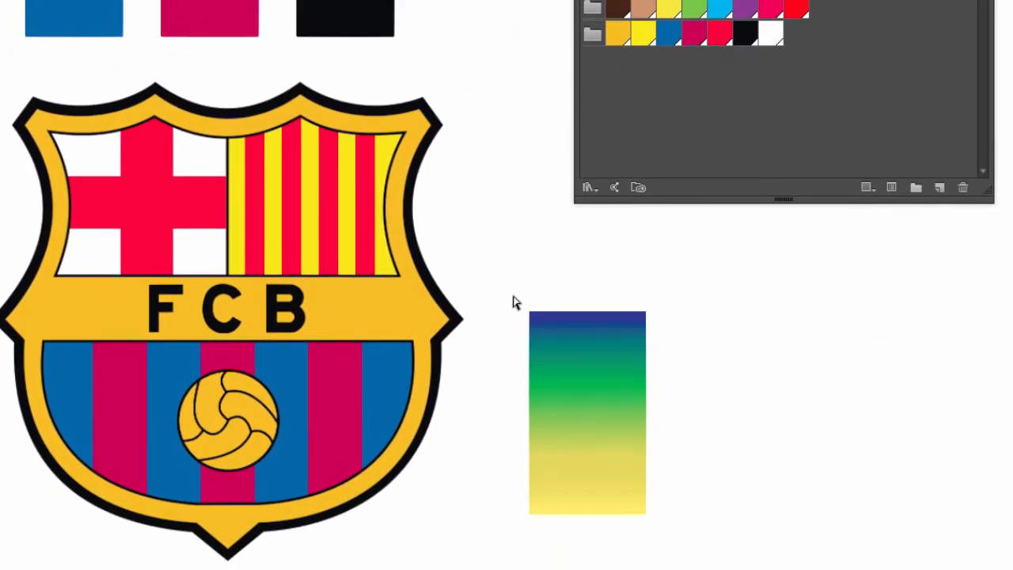
{"action": "left_click_drag", "start_coordinate": [512, 297], "coordinate": [674, 528]}
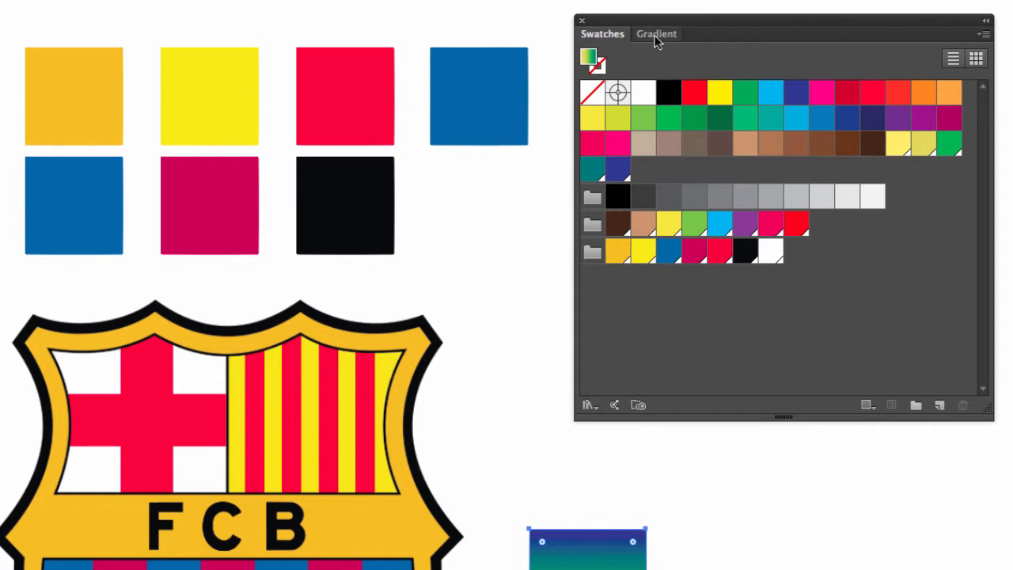
{"action": "left_click", "coordinate": [655, 36]}
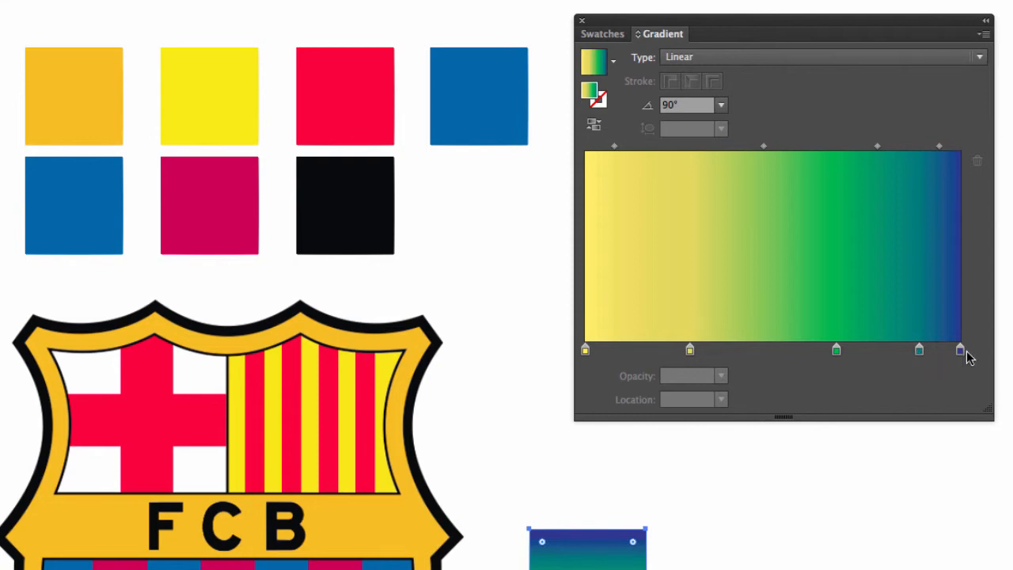
{"action": "left_click", "coordinate": [608, 36]}
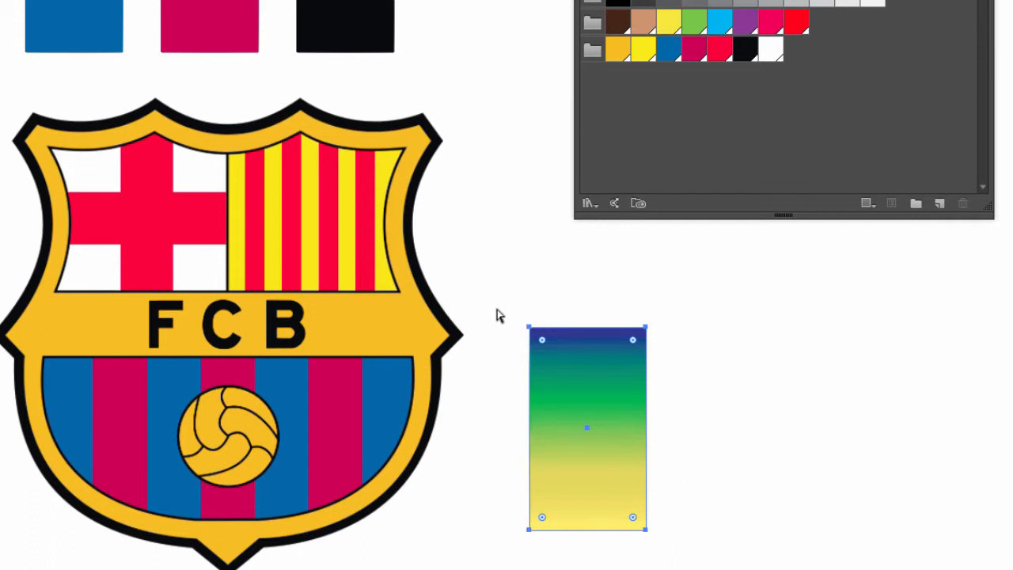
Create a color group named "Gradient Sample Colors 1" from the gradient rectangle as selected artwork, and compare it with the gradient's color stops
{"action": "left_click", "coordinate": [499, 305]}
{"action": "key", "text": "a"}
{"action": "left_click_drag", "start_coordinate": [510, 299], "coordinate": [668, 546]}
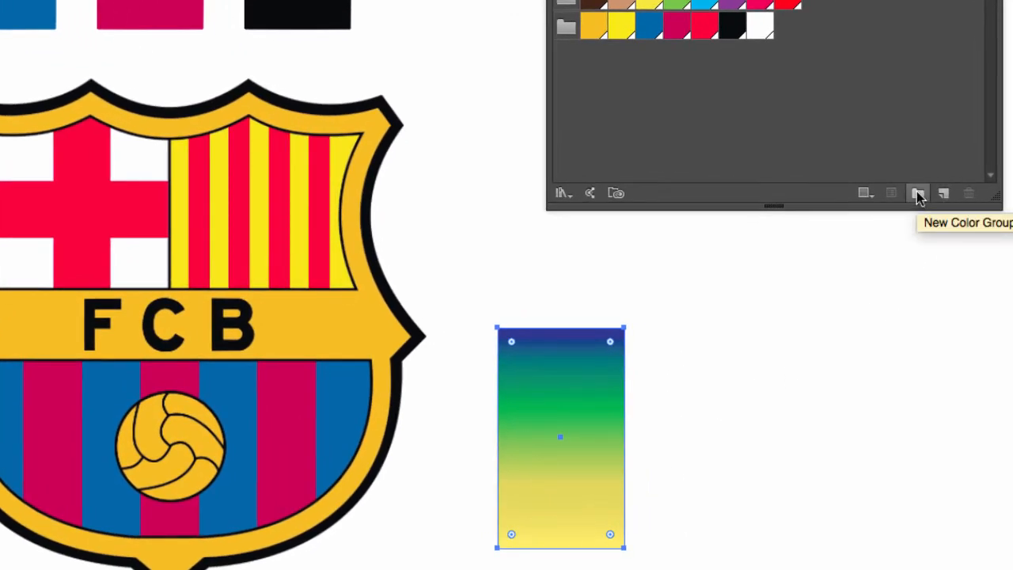
{"action": "left_click", "coordinate": [918, 193]}
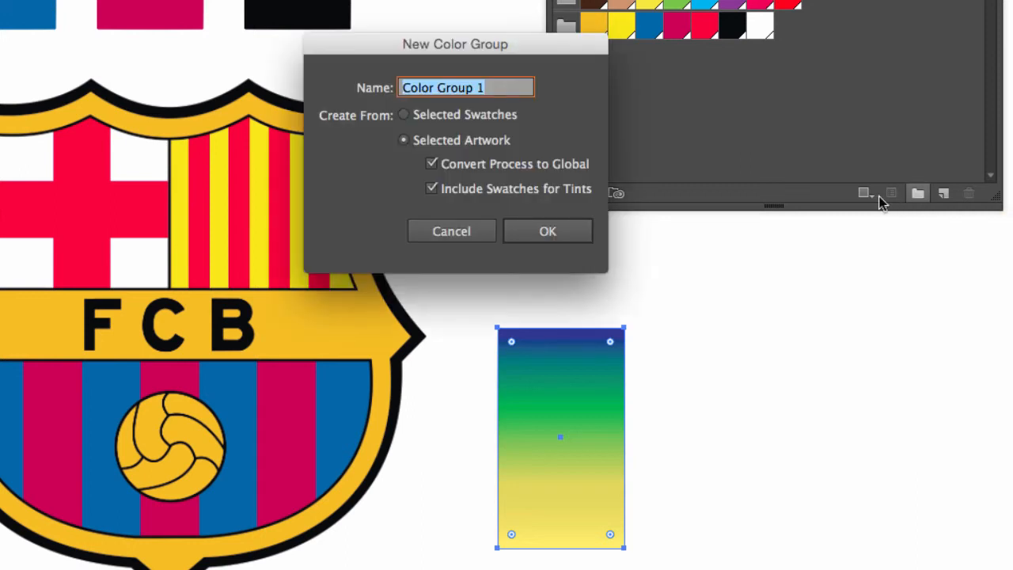
{"action": "type", "text": "C"}
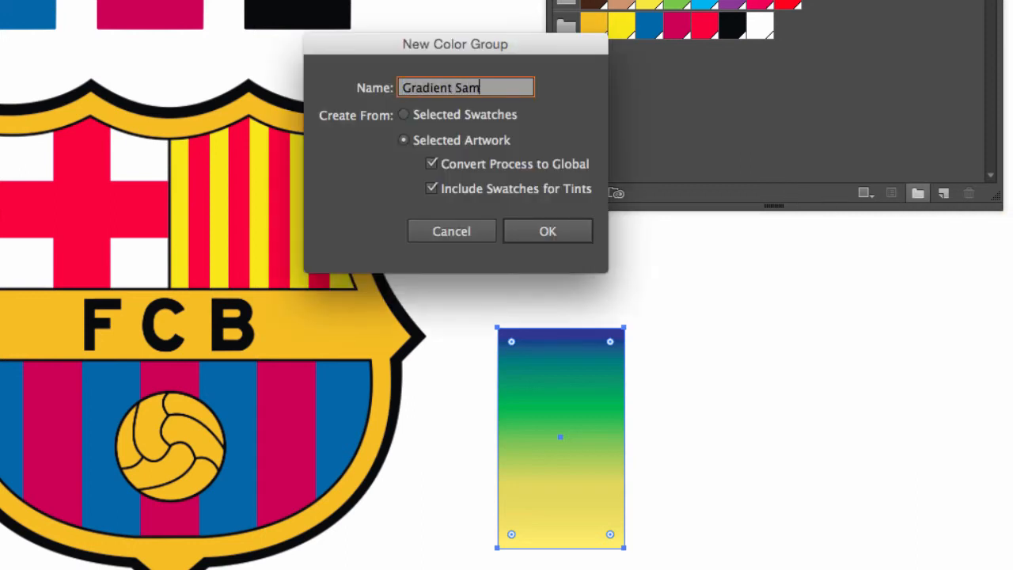
{"action": "type", "text": "radient Sample Colors 1"}
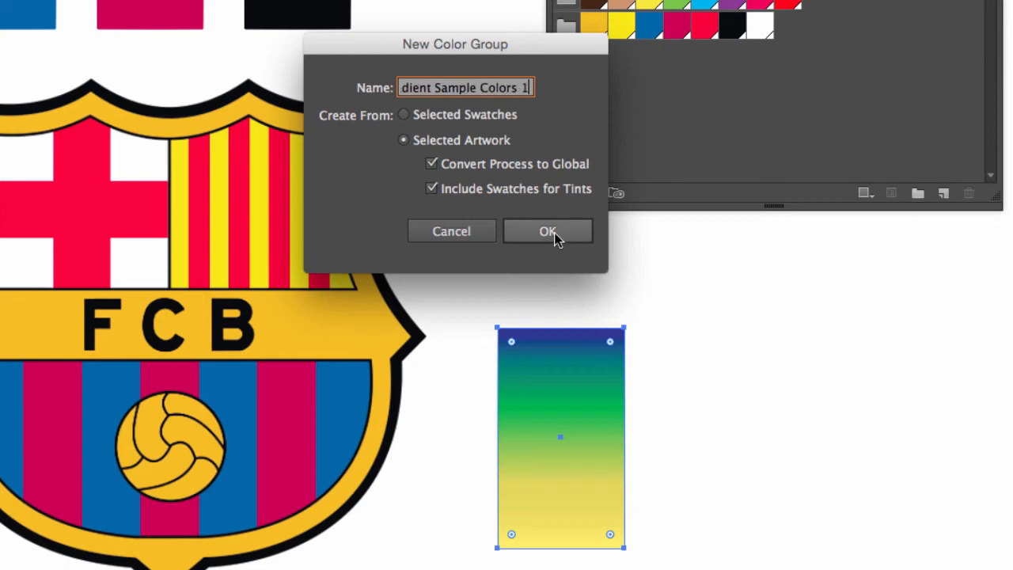
{"action": "left_click", "coordinate": [554, 232]}
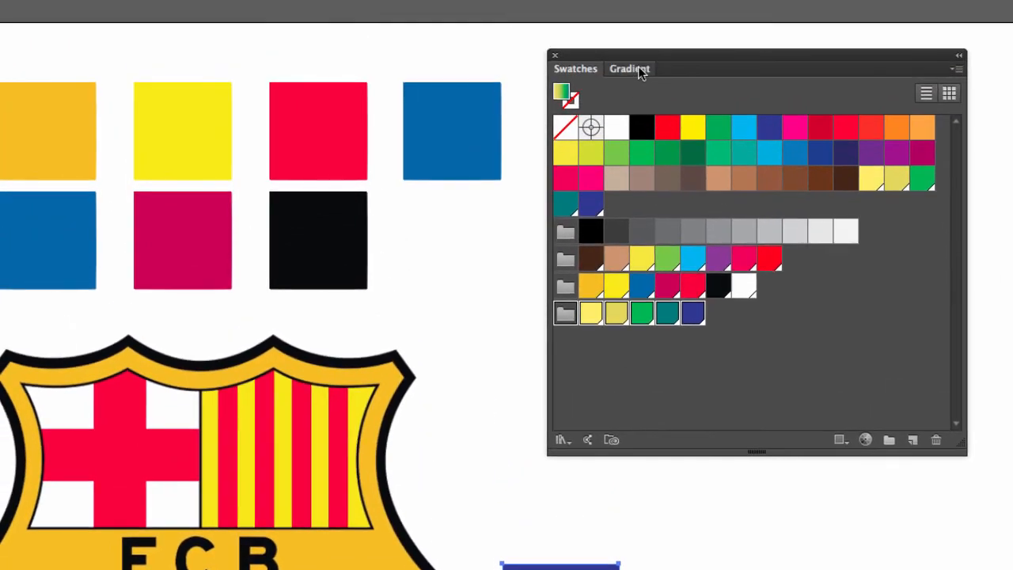
{"action": "left_click", "coordinate": [638, 66]}
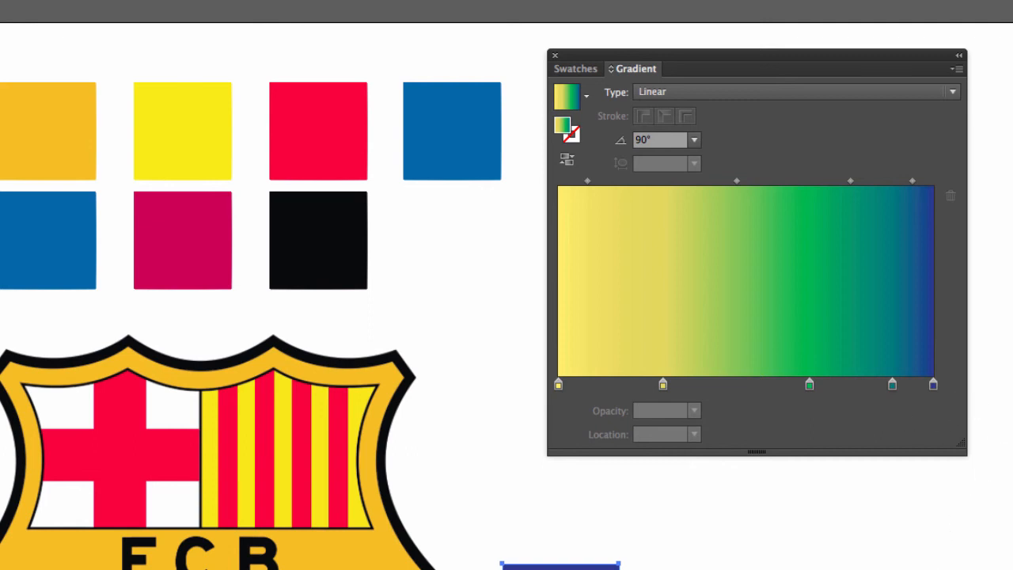
{"action": "left_click", "coordinate": [578, 69]}
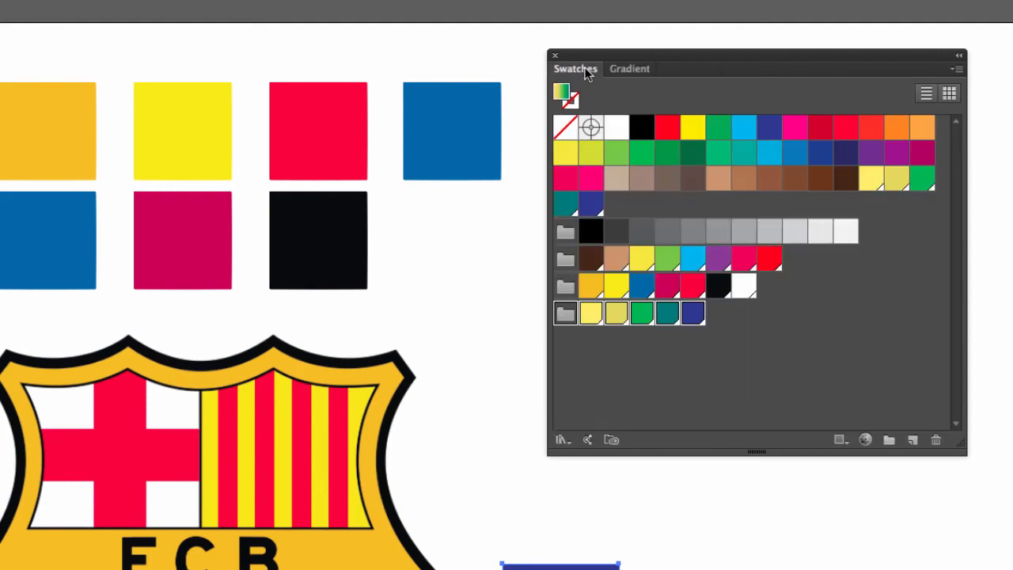